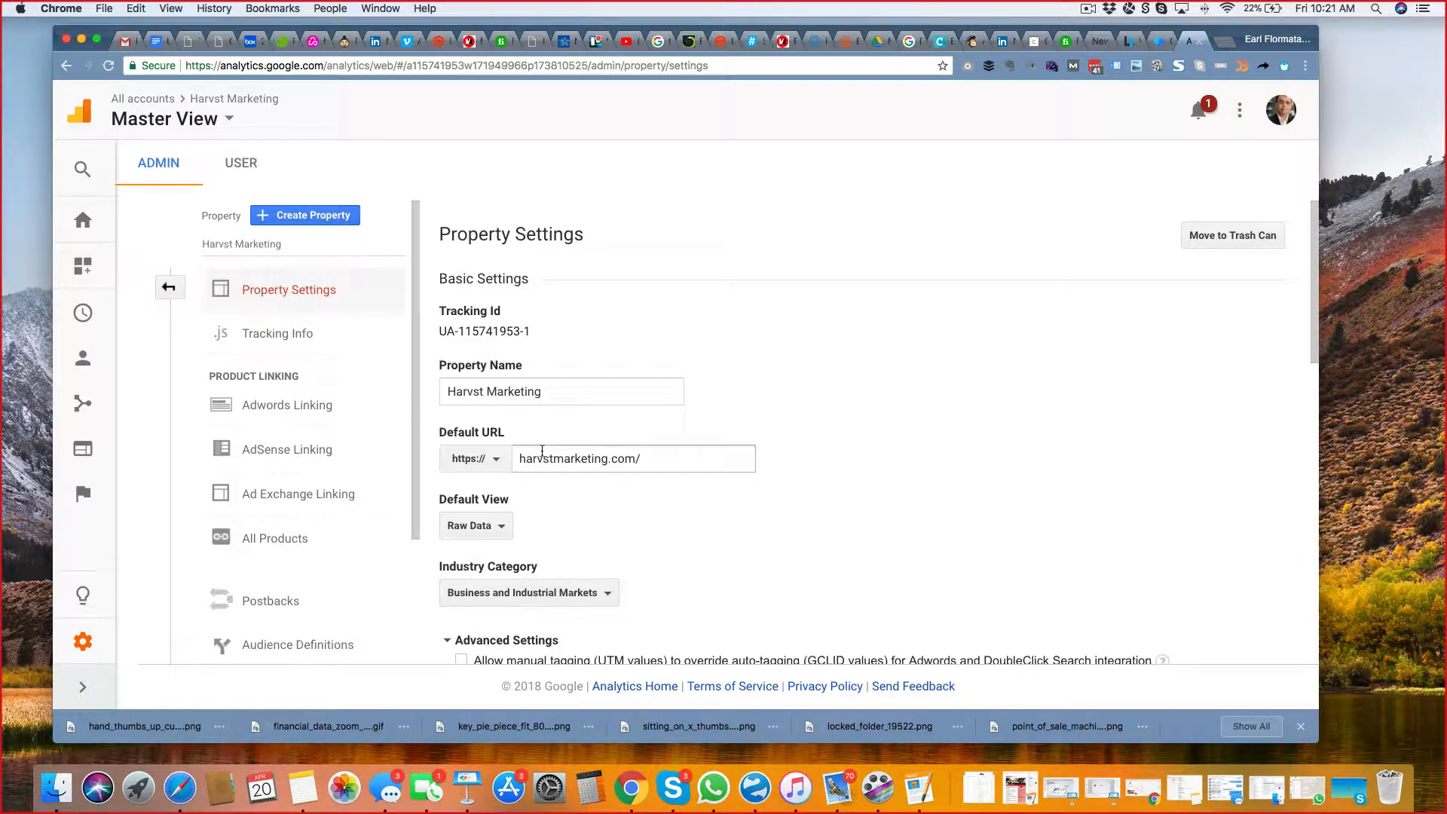
{"action": "left_click_drag", "start_coordinate": [540, 336], "coordinate": [440, 338]}
{"action": "key", "text": "super+c"}
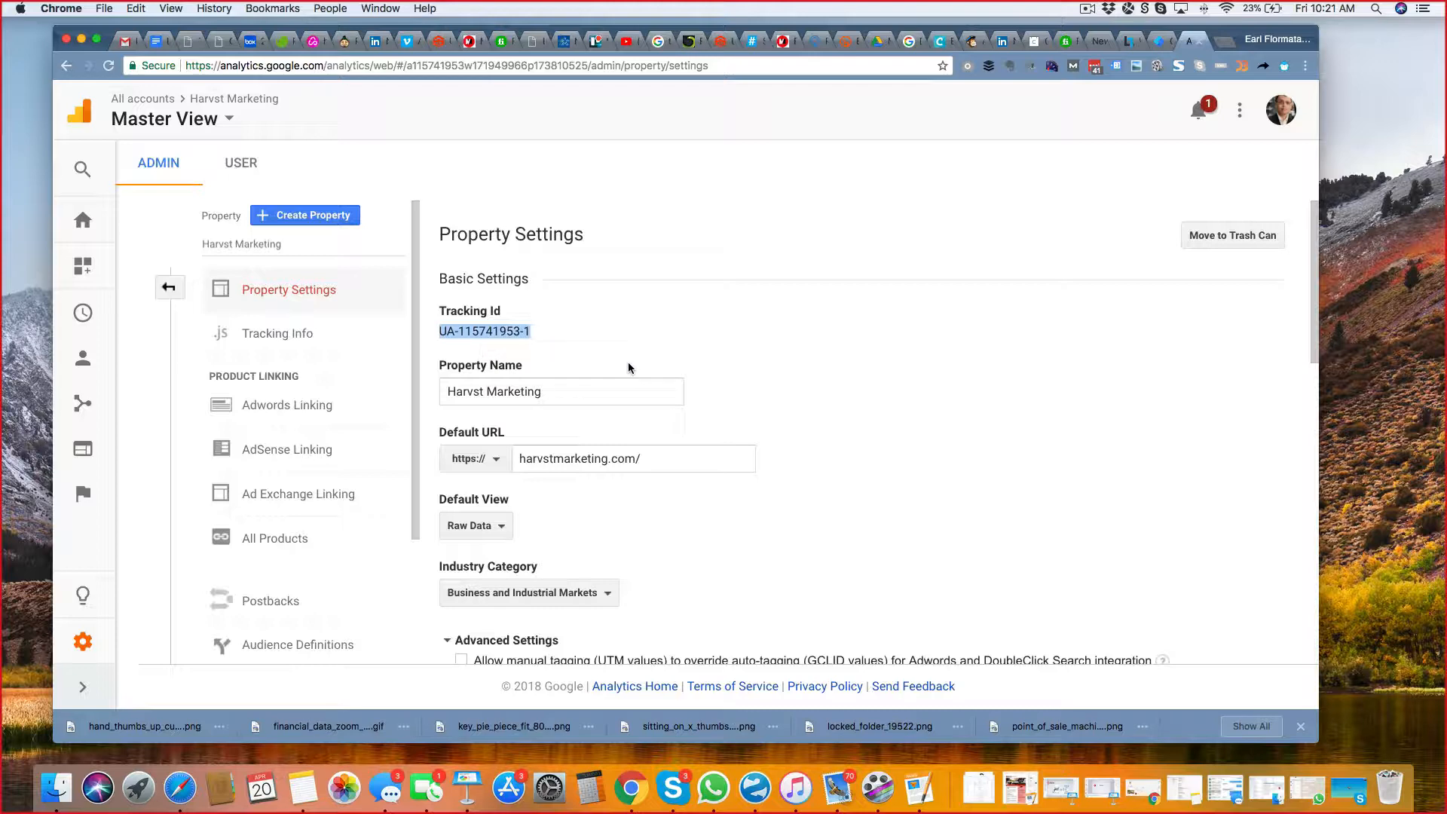
{"action": "left_click", "coordinate": [1160, 42]}
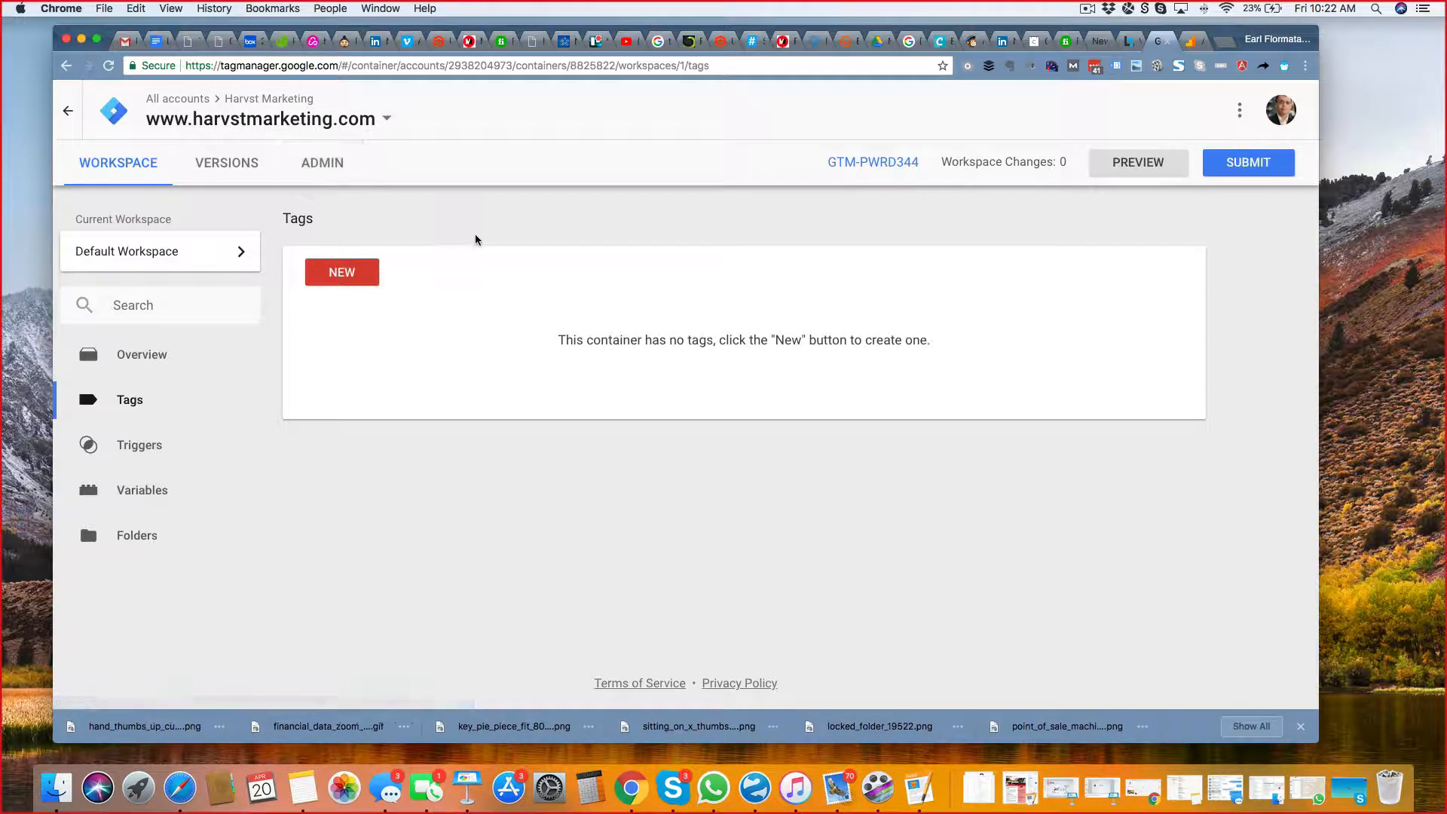
{"action": "left_click", "coordinate": [132, 411]}
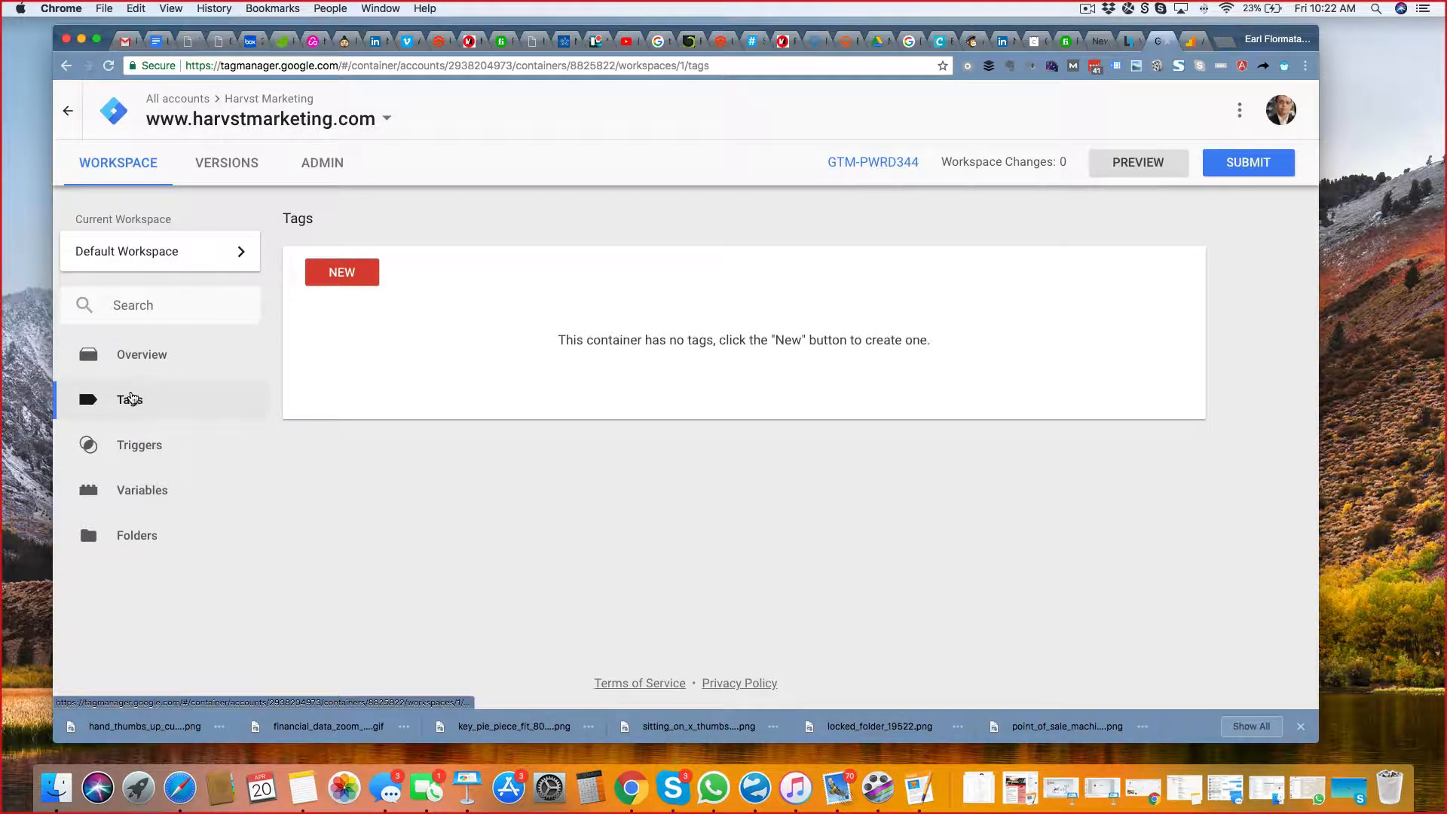
Create a new tag of type Universal Analytics with the track type Page View.
{"action": "left_click", "coordinate": [342, 275]}
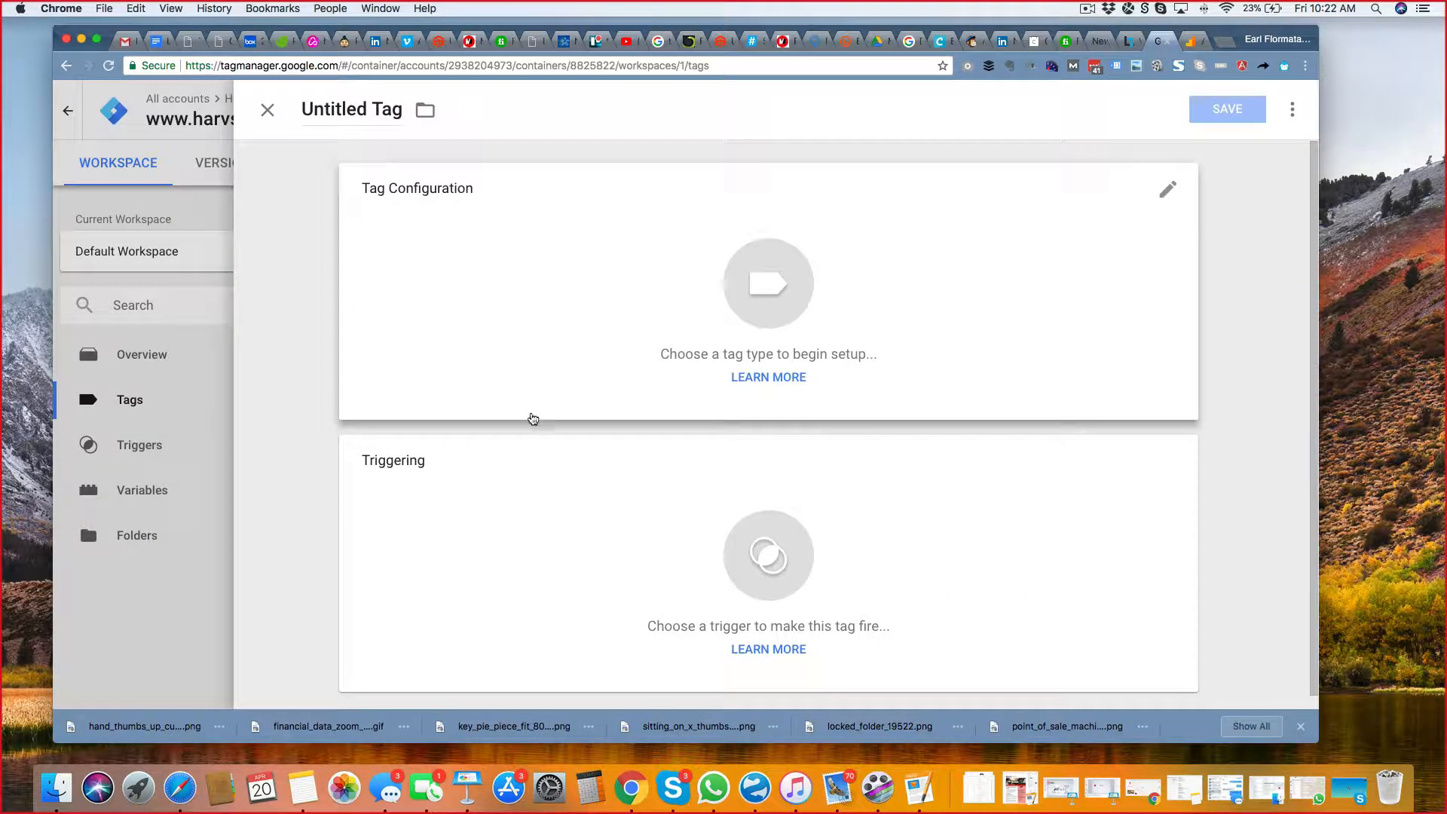
{"action": "left_click", "coordinate": [766, 312]}
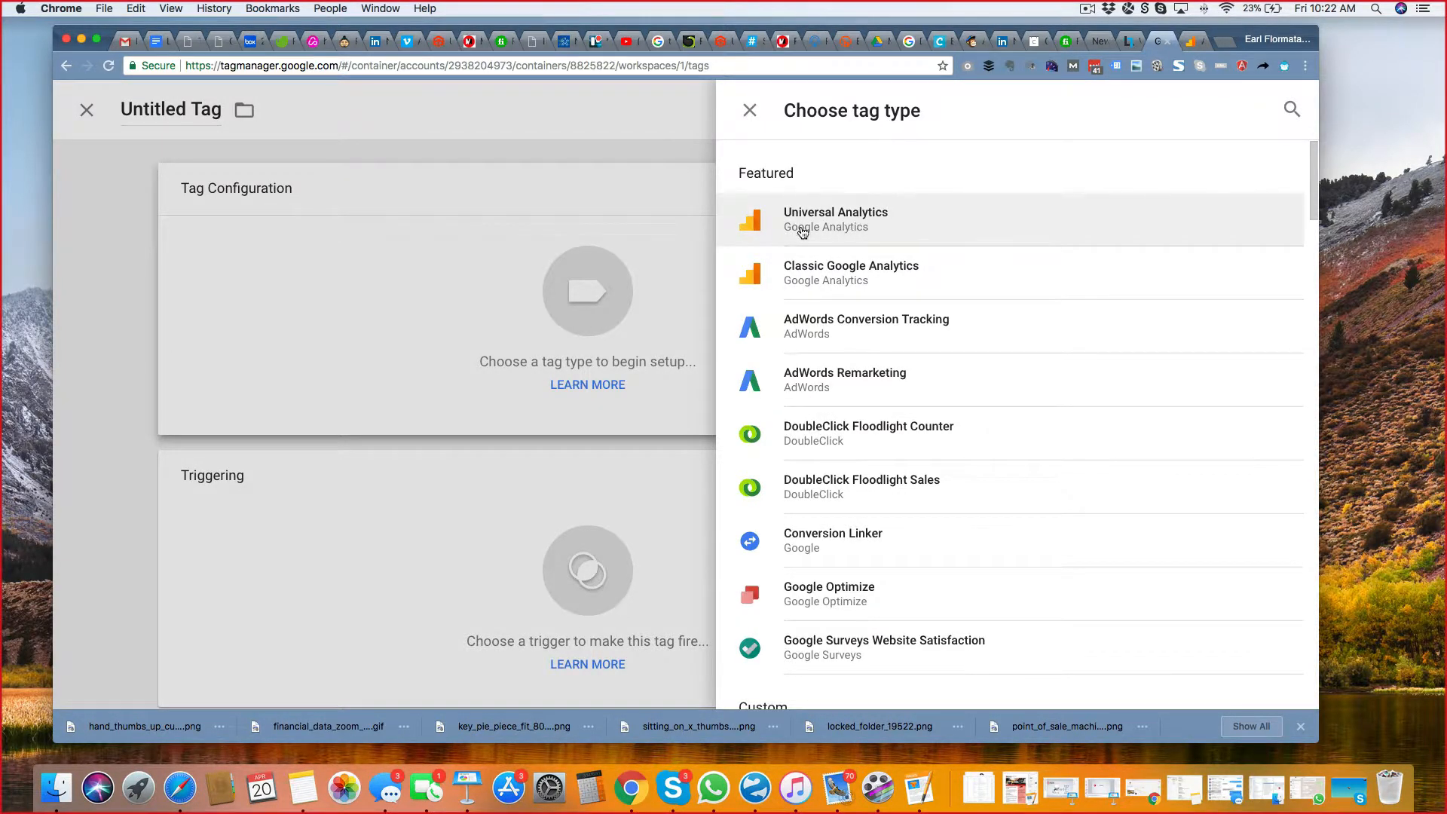
{"action": "left_click", "coordinate": [864, 226]}
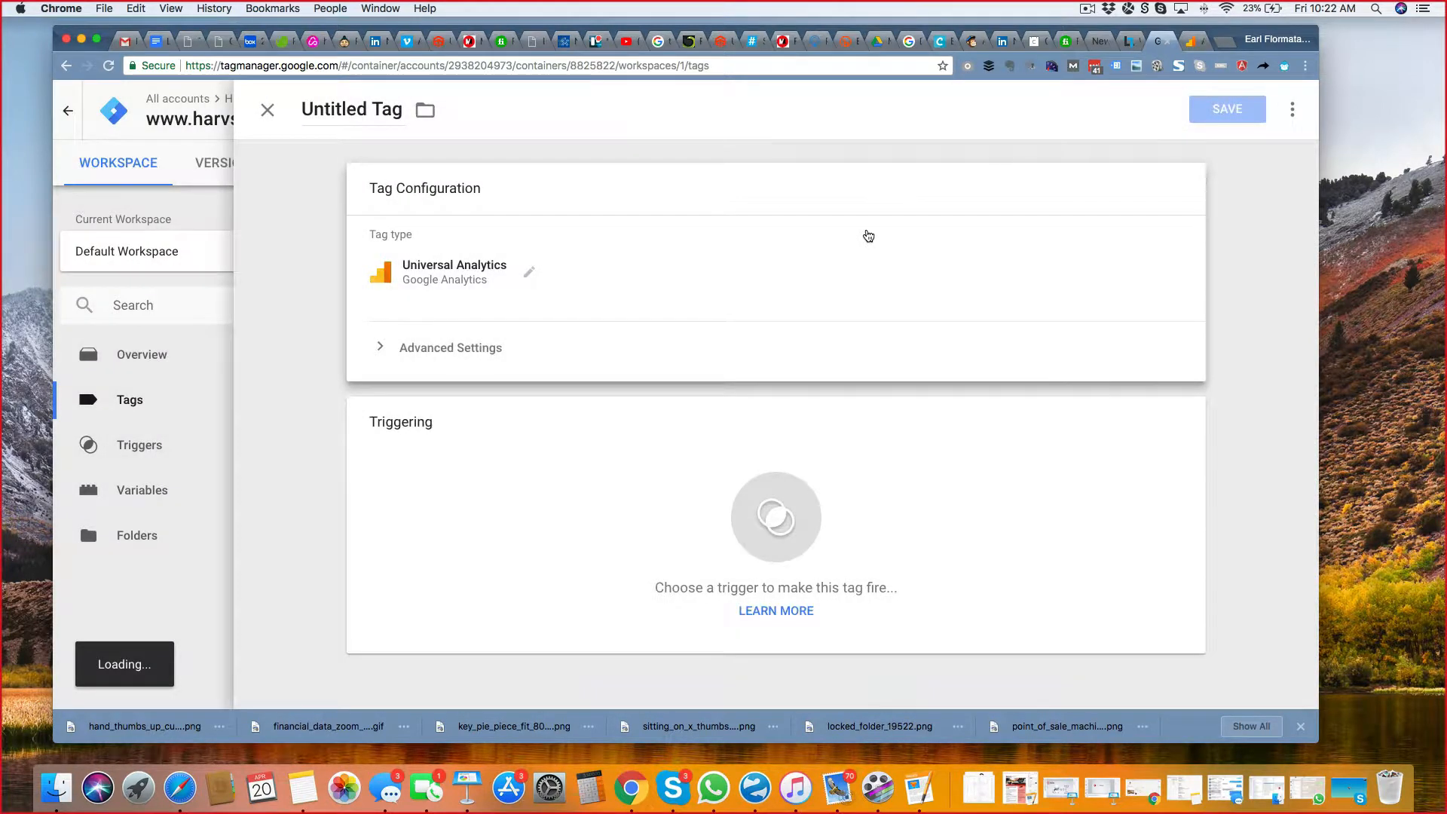
{"action": "left_click", "coordinate": [421, 353]}
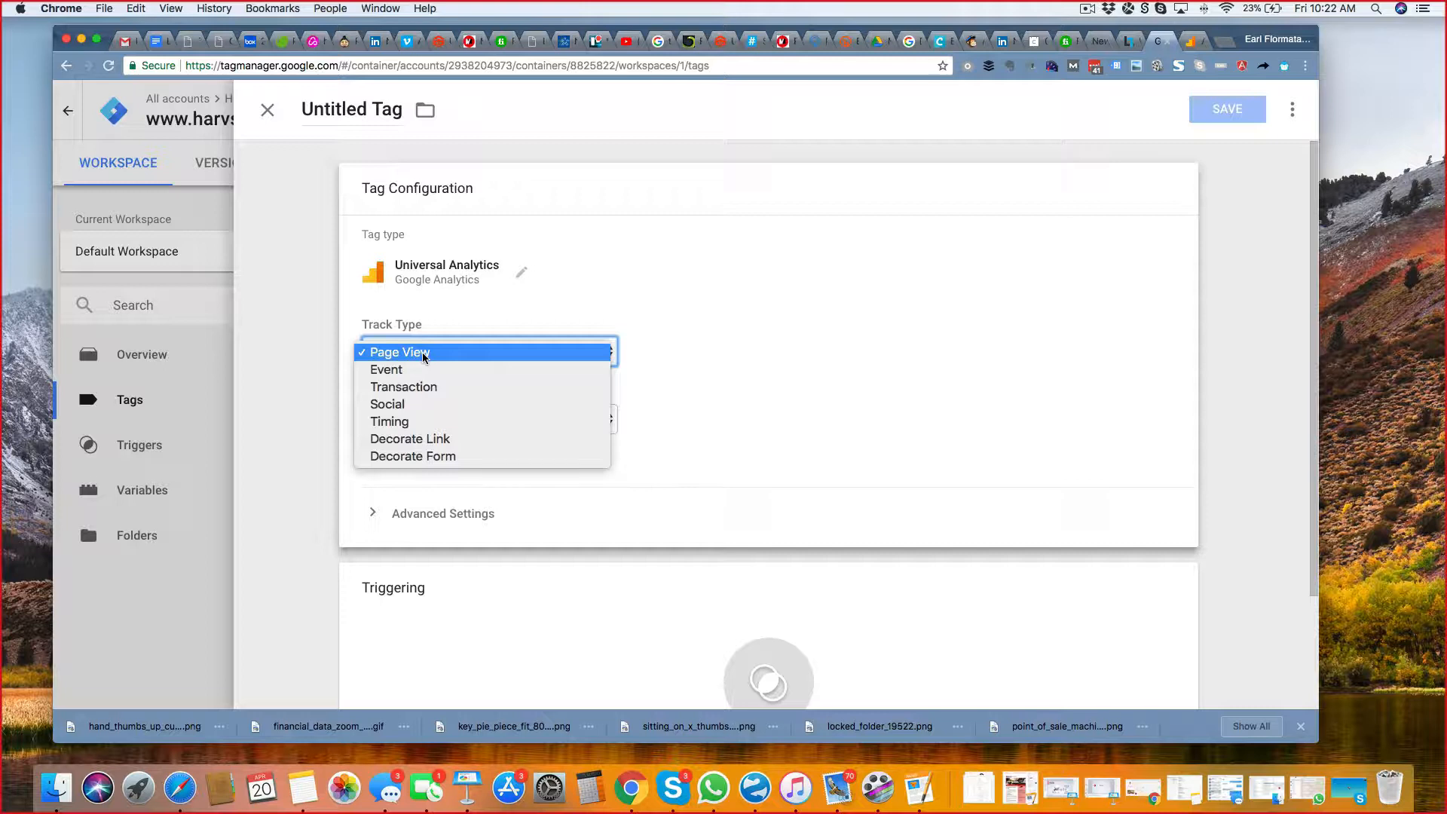
{"action": "left_click", "coordinate": [423, 354]}
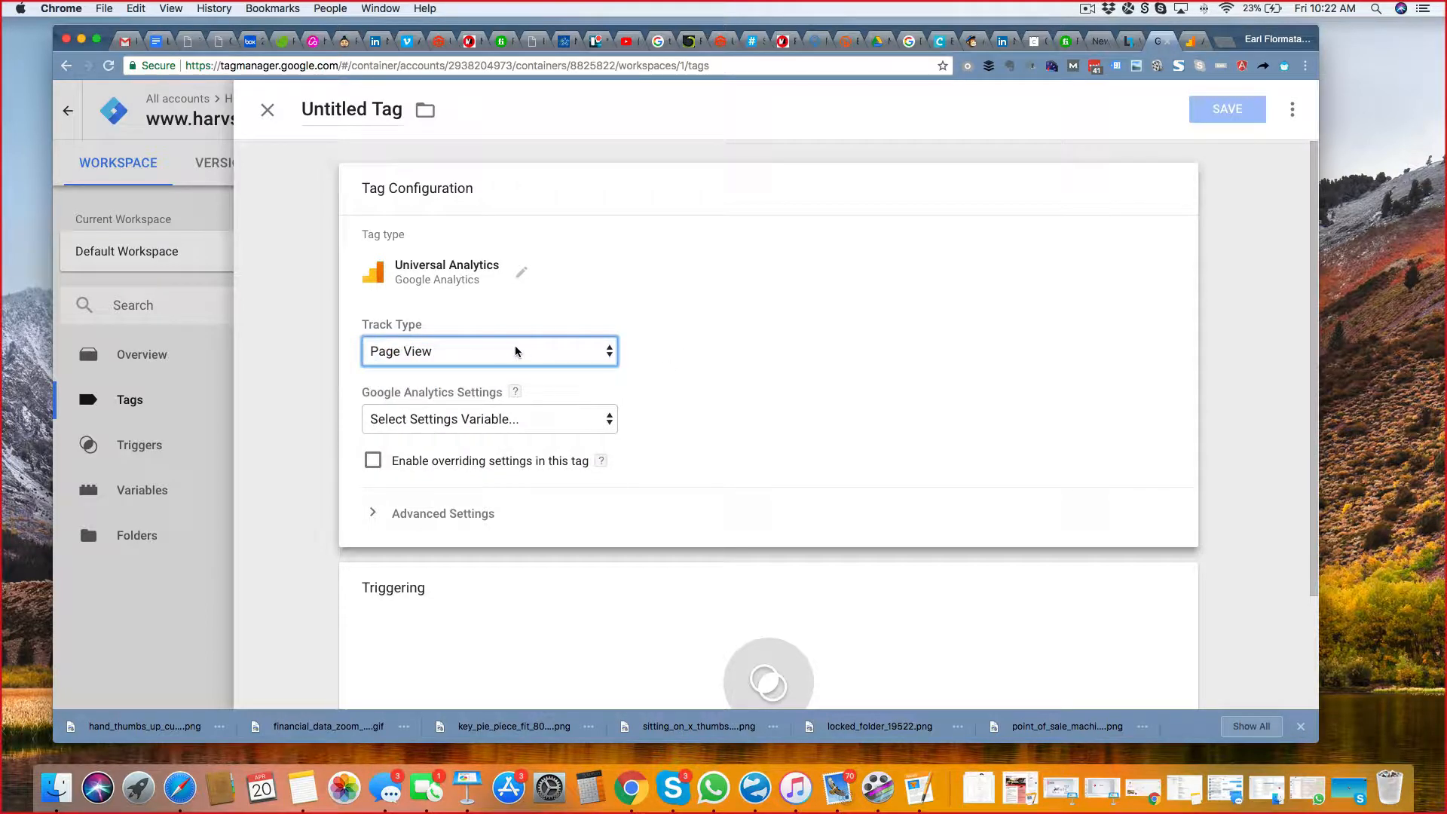
Create a settings variable for the tag with the copied tracking ID and save it as "Google Analytics Settings".
{"action": "left_click", "coordinate": [547, 416]}
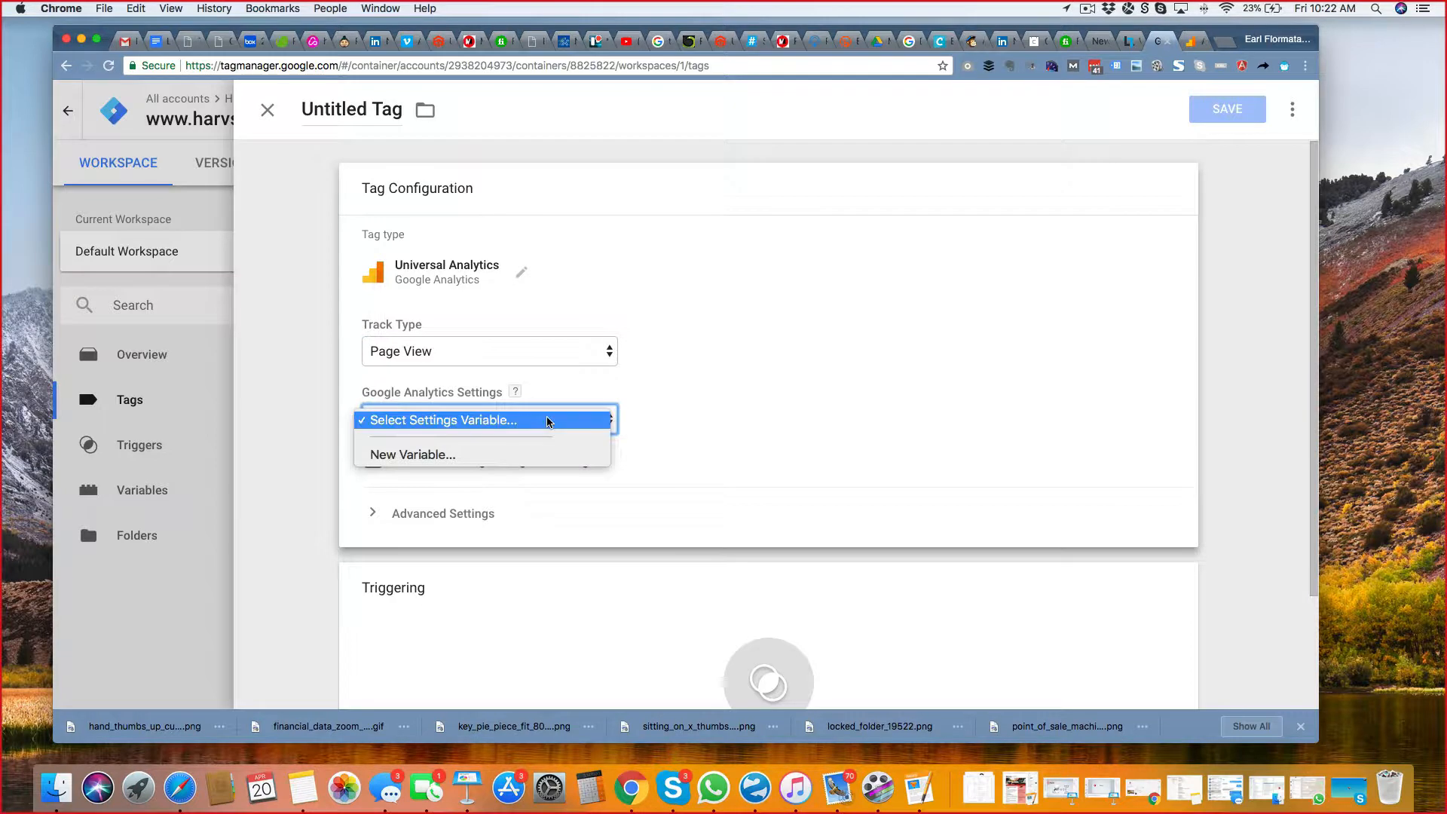
{"action": "left_click", "coordinate": [482, 455]}
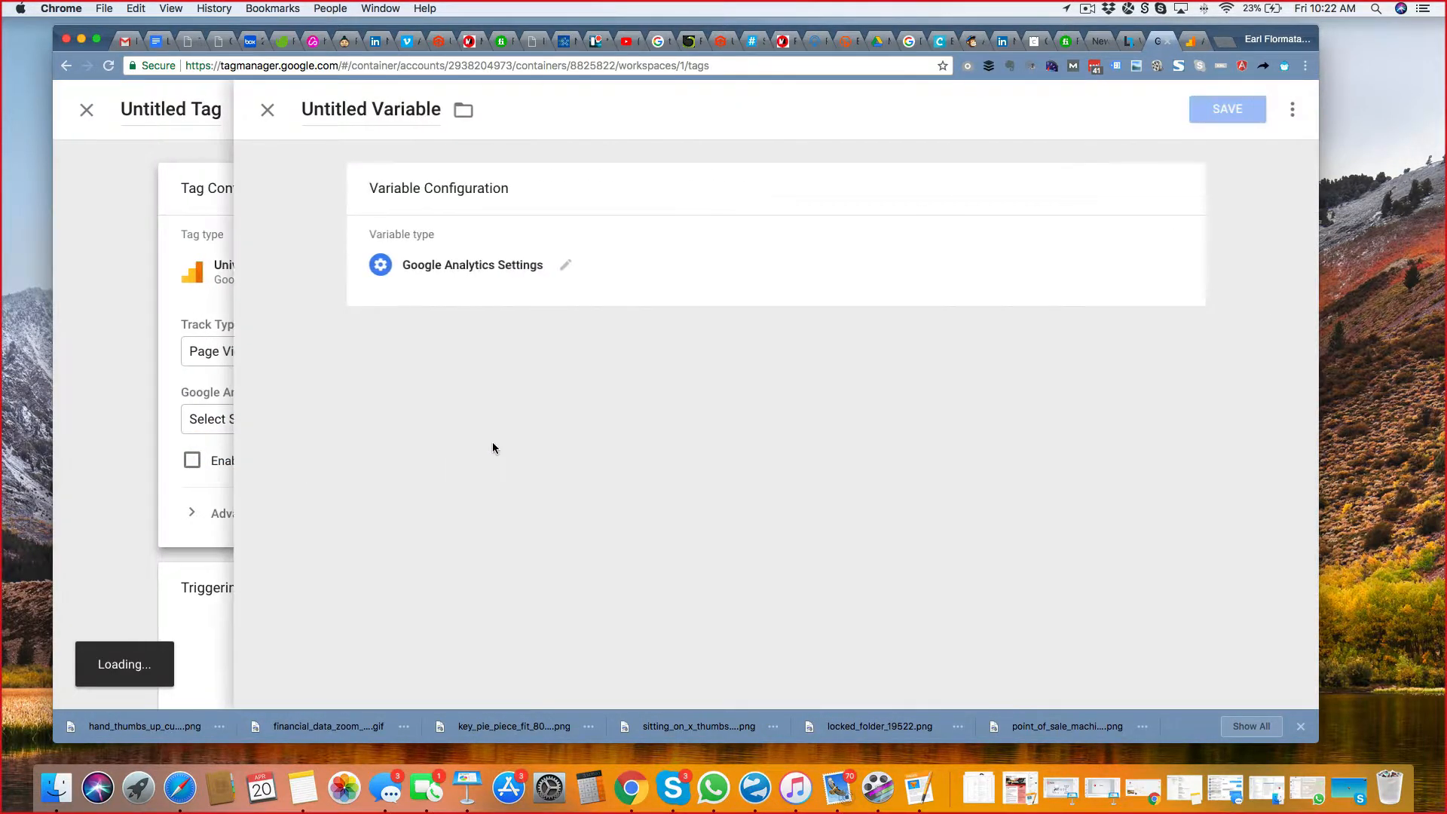
{"action": "left_click", "coordinate": [439, 338]}
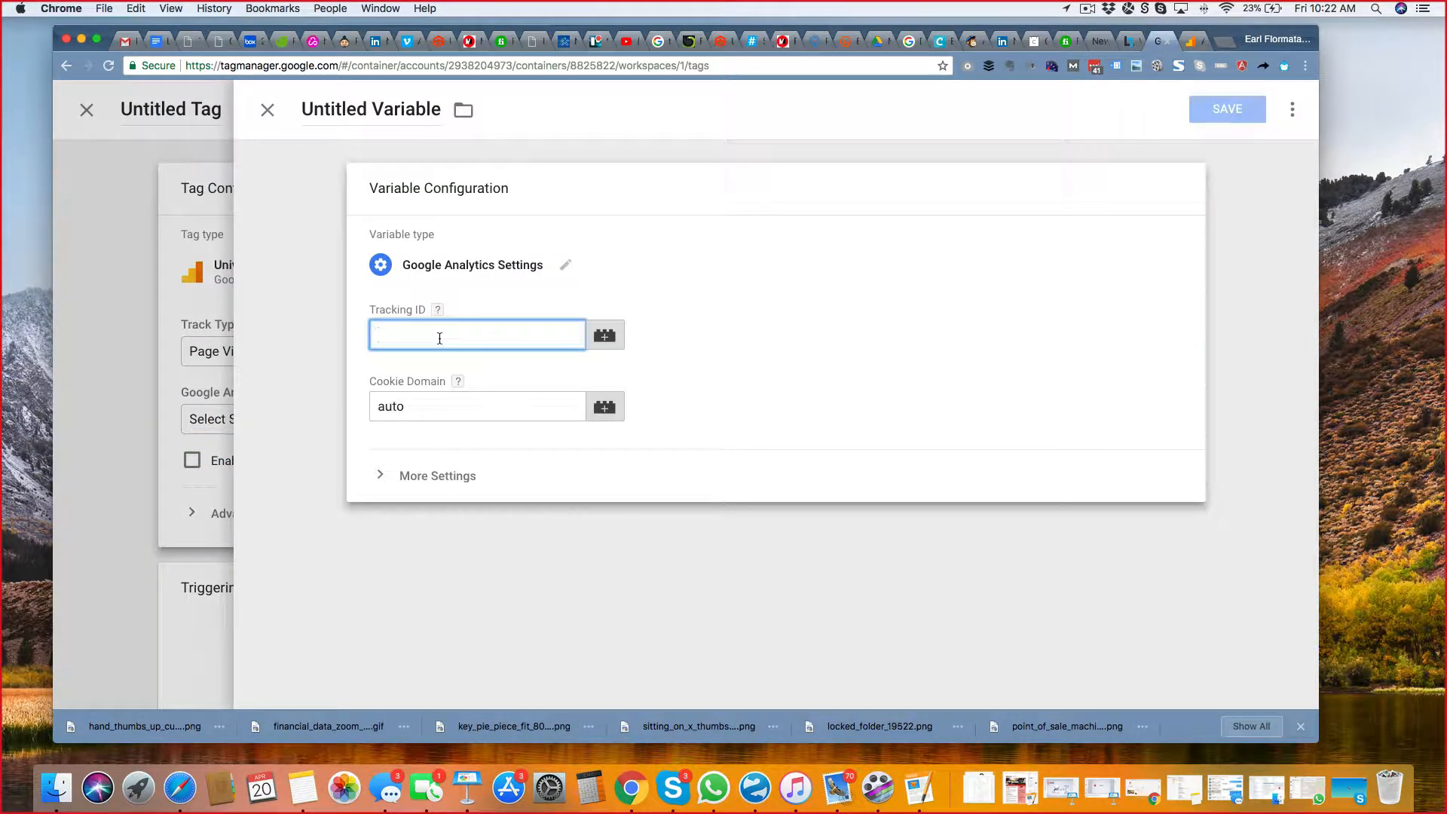
{"action": "key", "text": "super+v"}
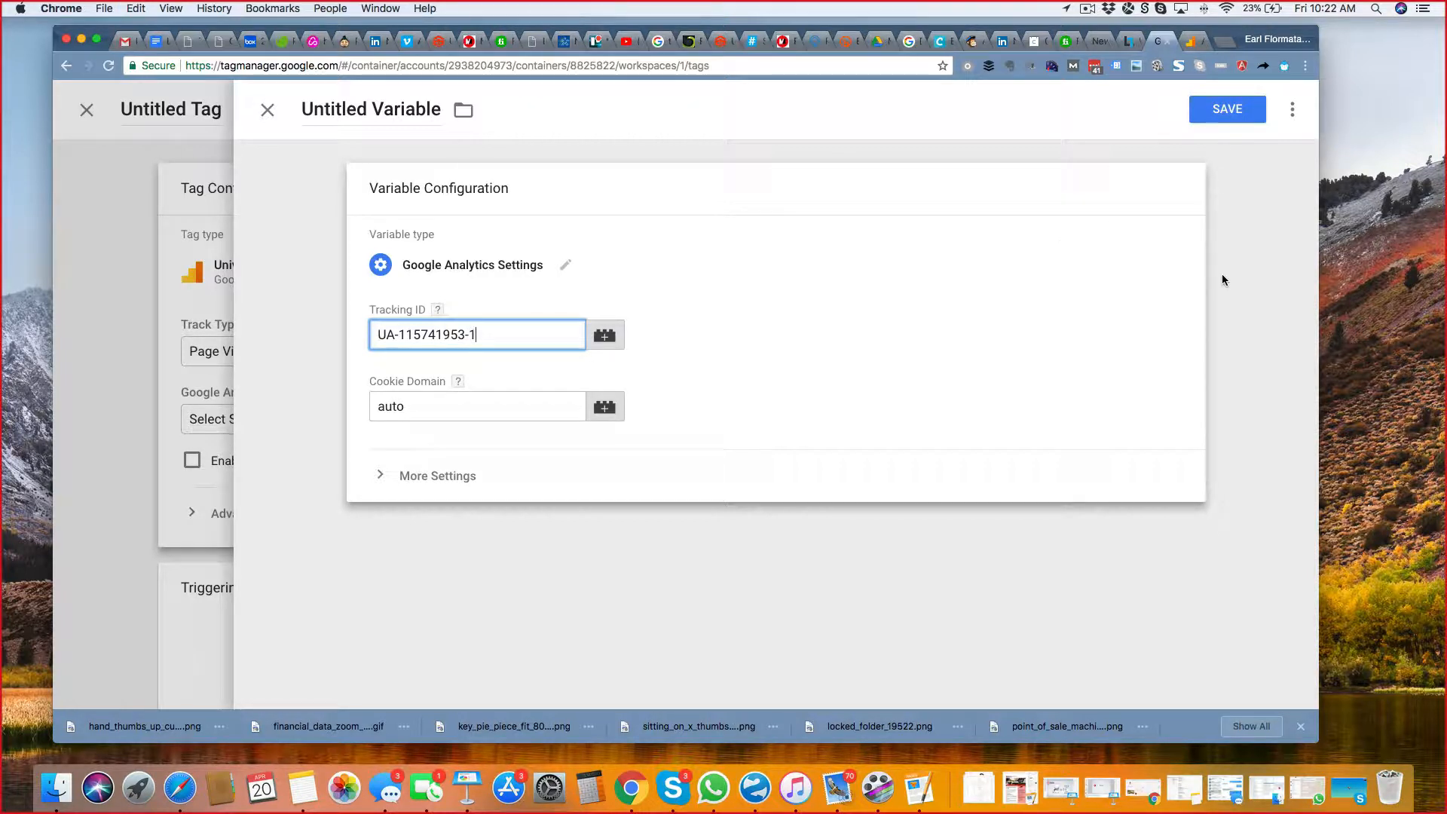
{"action": "left_click", "coordinate": [1230, 110]}
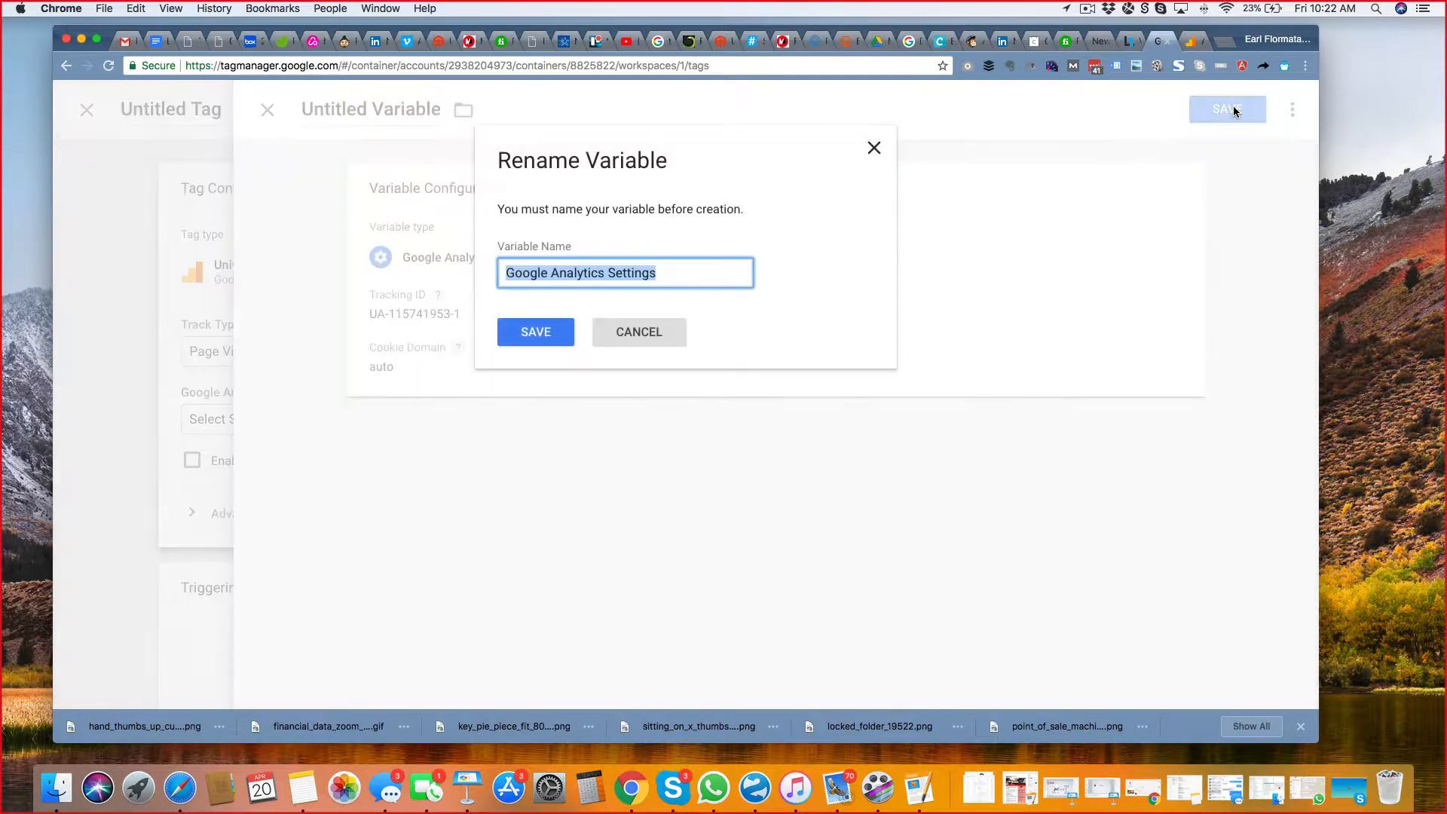
{"action": "left_click", "coordinate": [530, 329]}
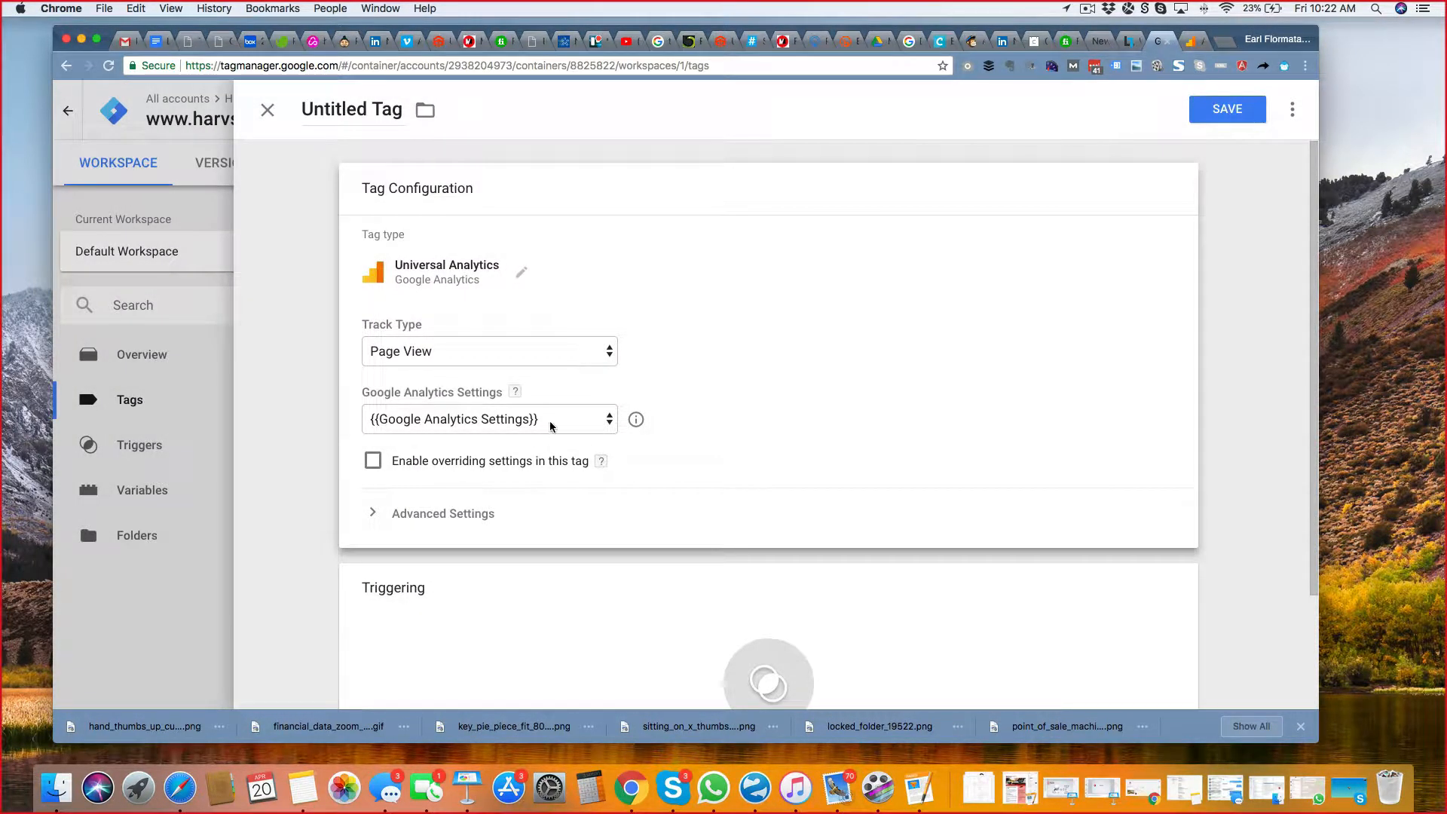
Examine the tag's advanced settings, including the choices for tag firing options.
{"action": "scroll", "coordinate": [894, 442], "scroll_direction": "down", "scroll_amount": 4}
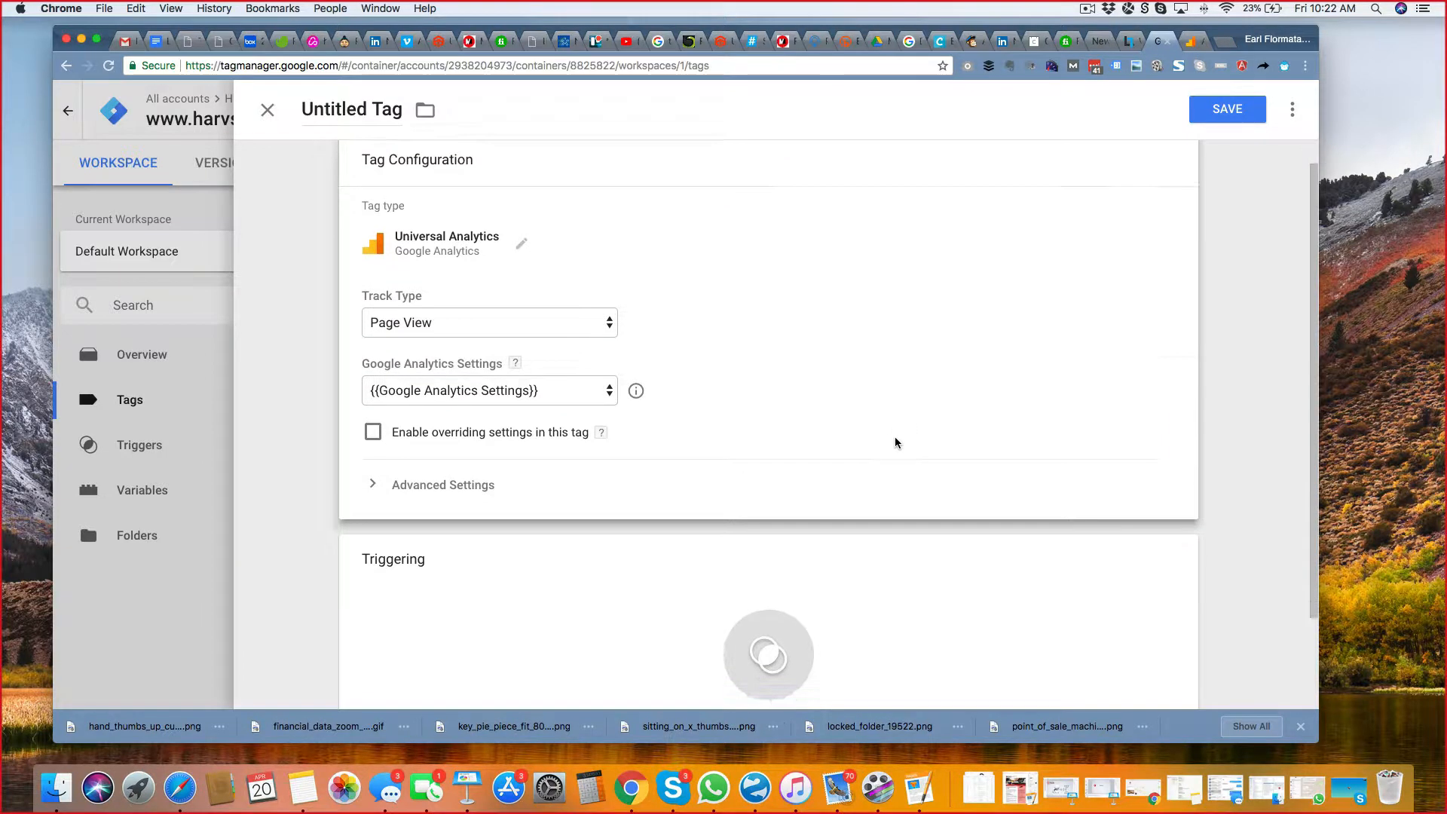
{"action": "left_click", "coordinate": [400, 385]}
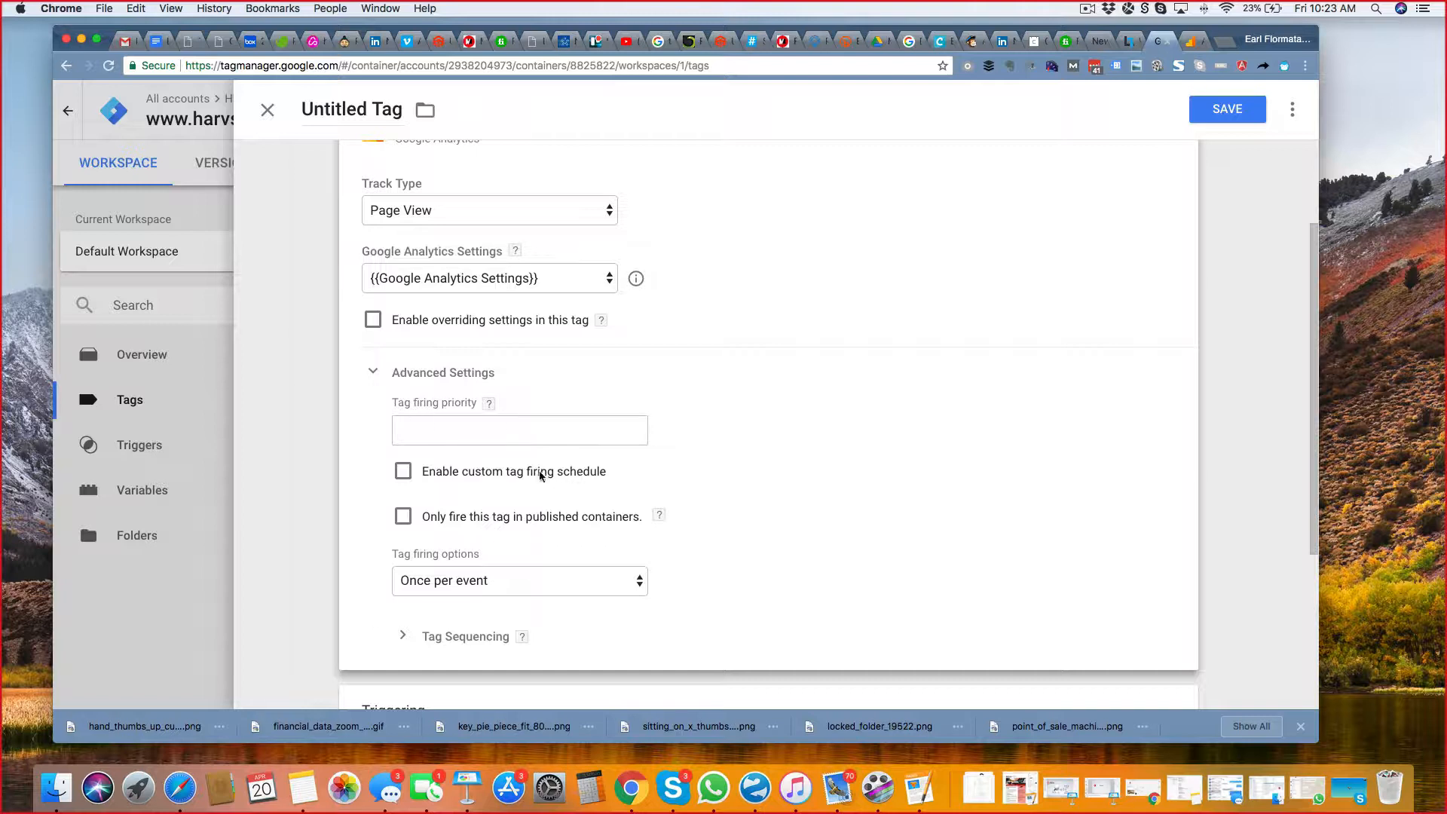
{"action": "left_click", "coordinate": [509, 579]}
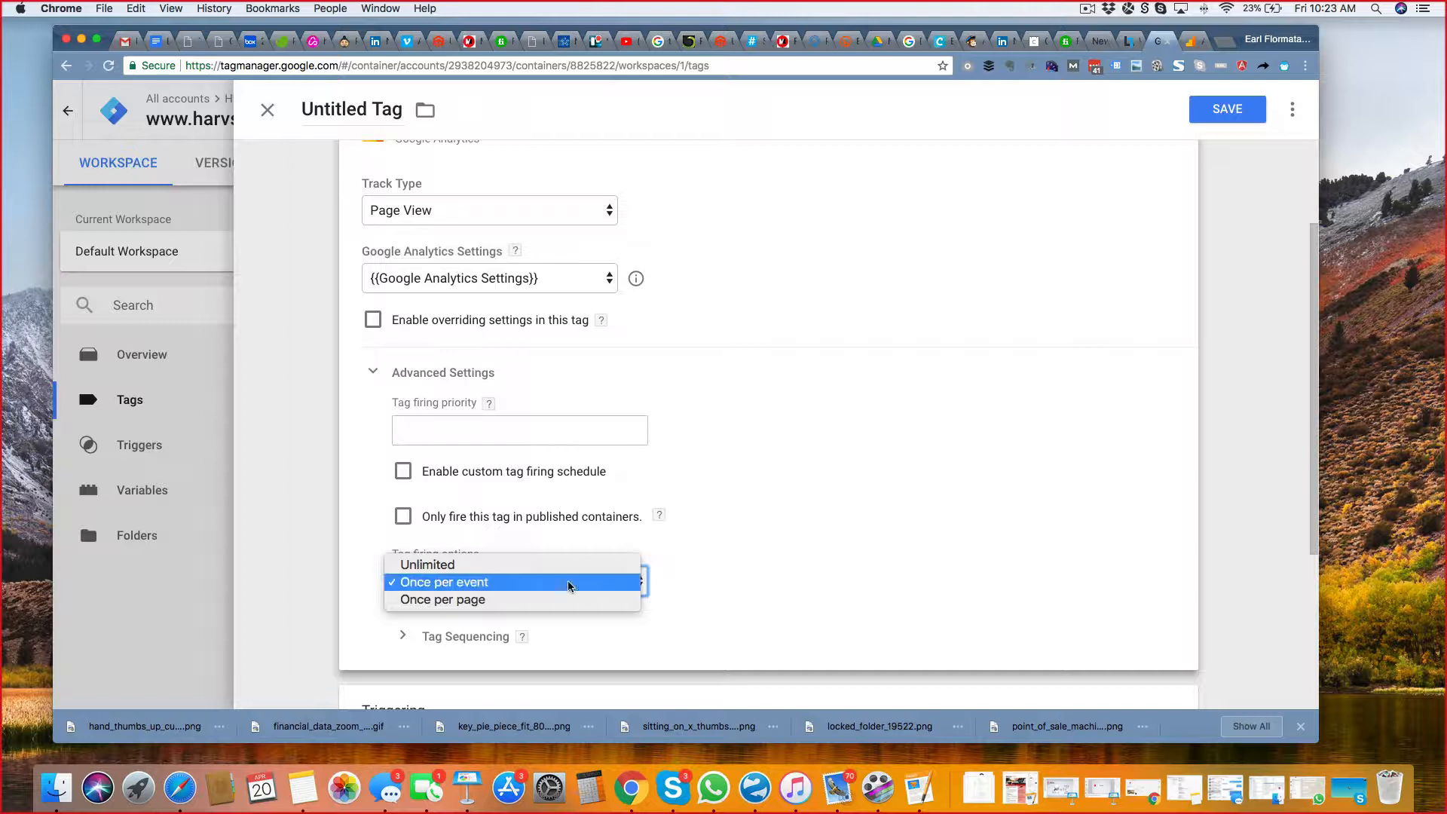
{"action": "left_click", "coordinate": [861, 519]}
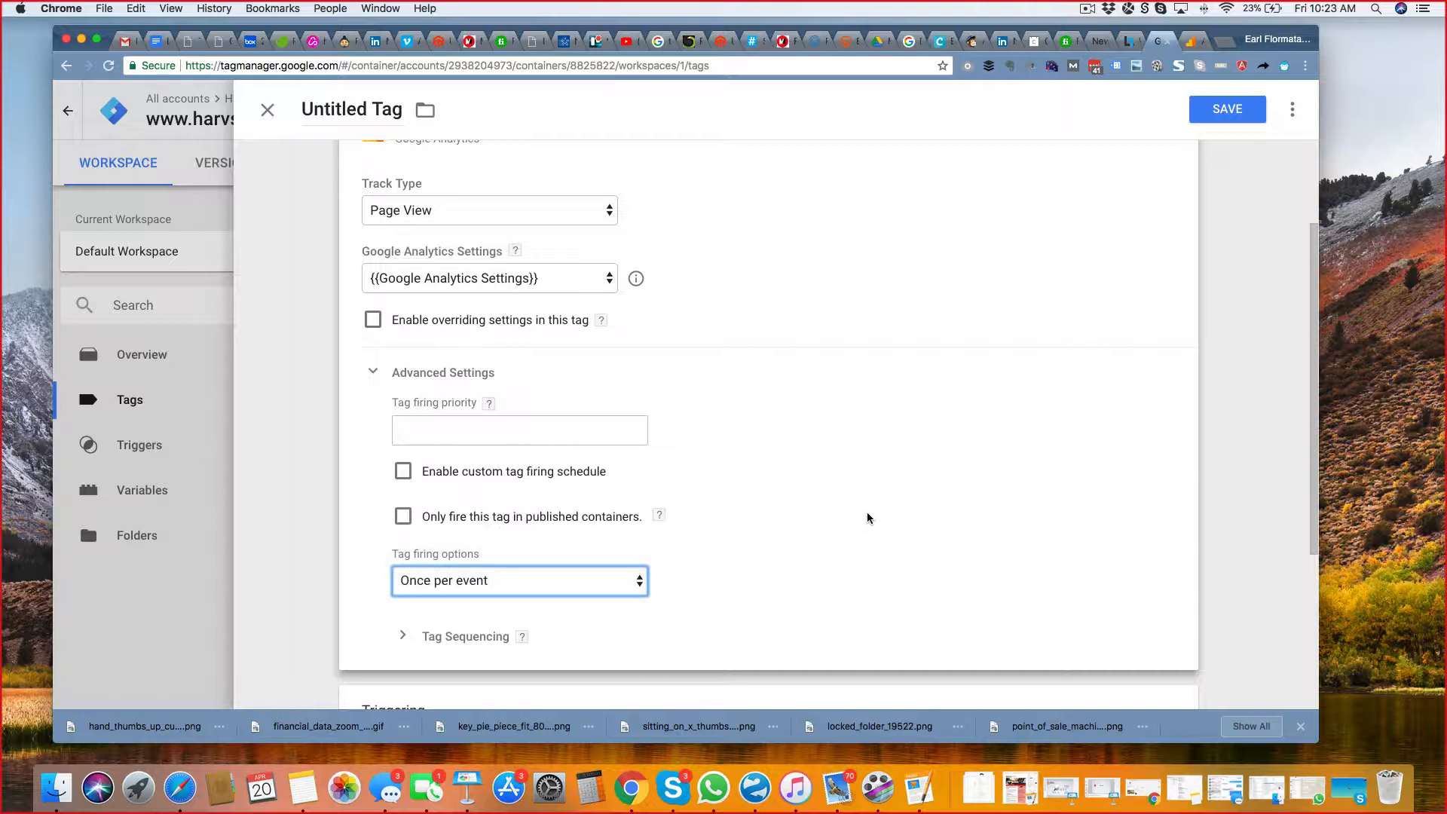
{"action": "scroll", "coordinate": [885, 517], "scroll_direction": "up", "scroll_amount": 2}
{"action": "scroll", "coordinate": [886, 515], "scroll_direction": "down", "scroll_amount": 4}
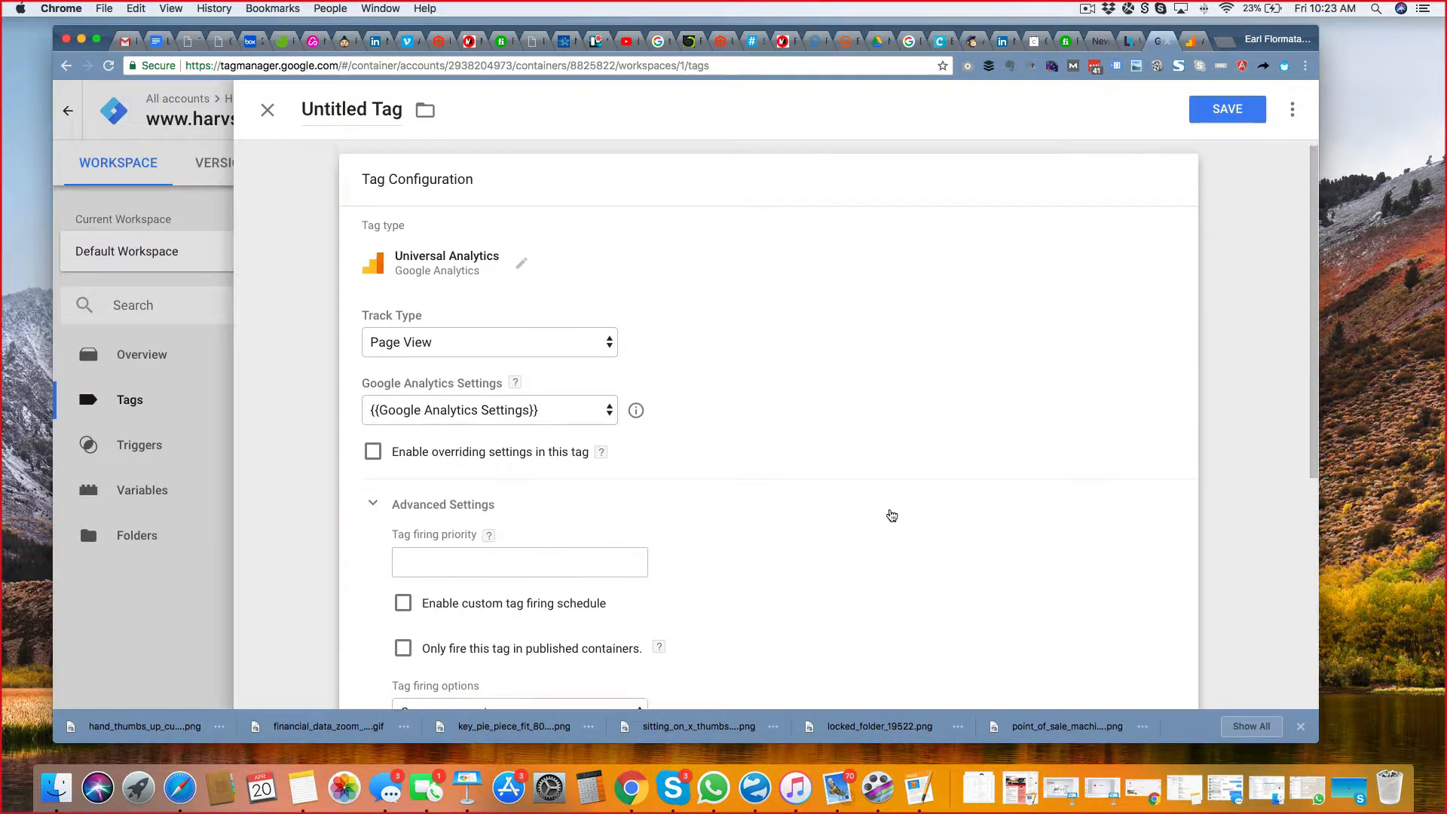
{"action": "scroll", "coordinate": [890, 514], "scroll_direction": "down", "scroll_amount": 2}
{"action": "scroll", "coordinate": [896, 509], "scroll_direction": "up", "scroll_amount": 5}
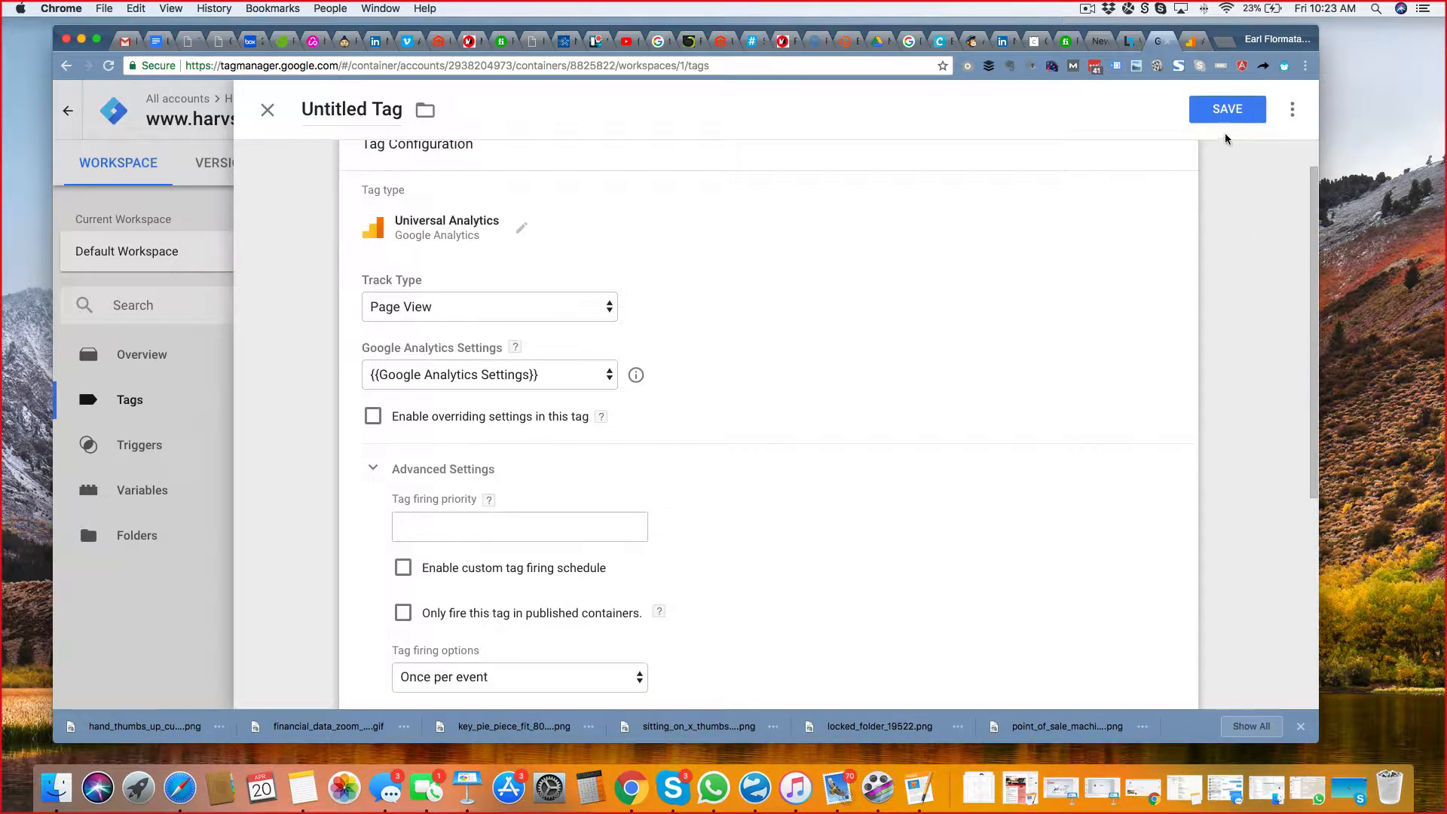
Add the All Pages trigger to the tag and save it under the name "Universal Analytics".
{"action": "left_click", "coordinate": [1222, 110]}
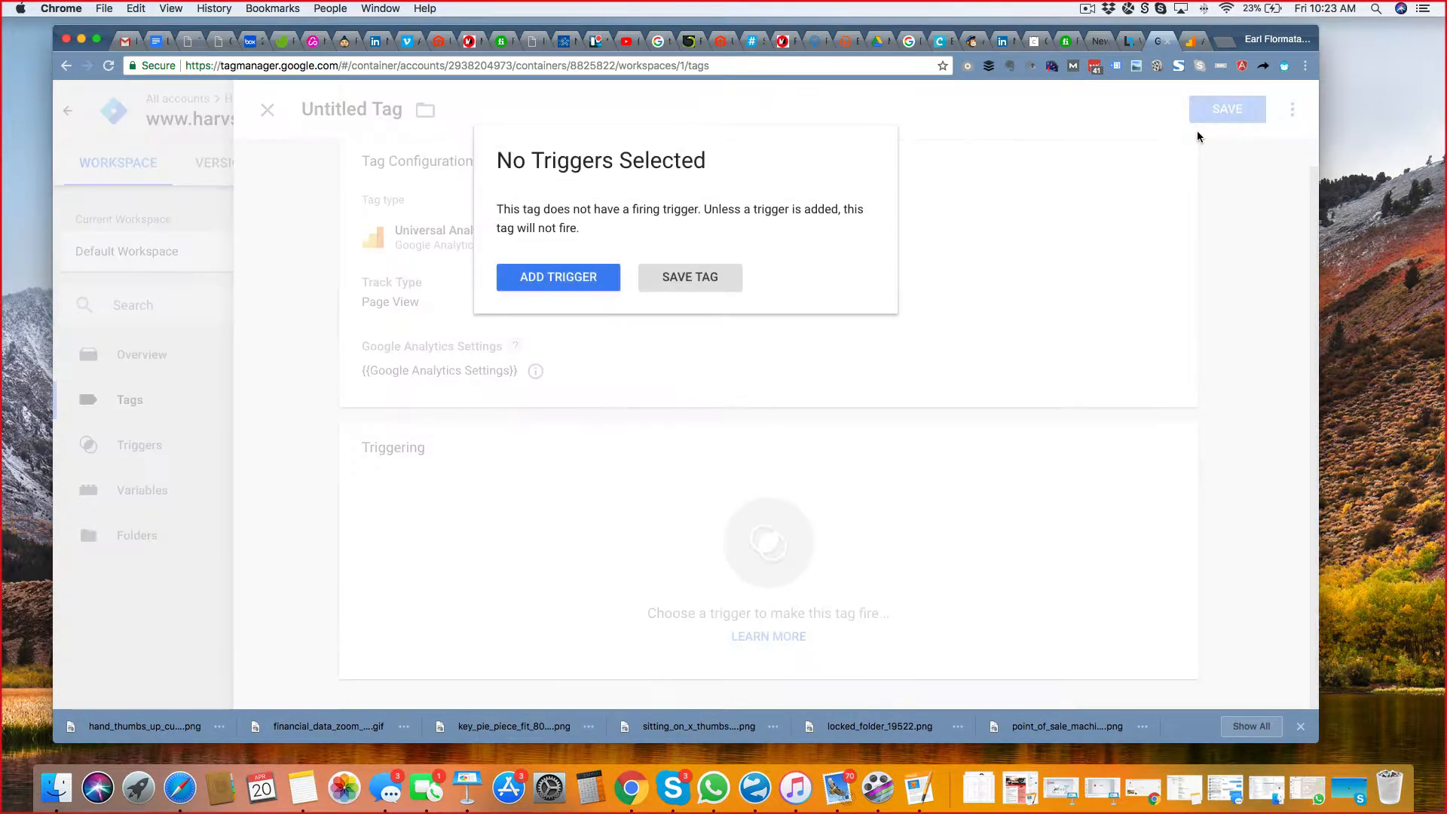
{"action": "left_click", "coordinate": [562, 280]}
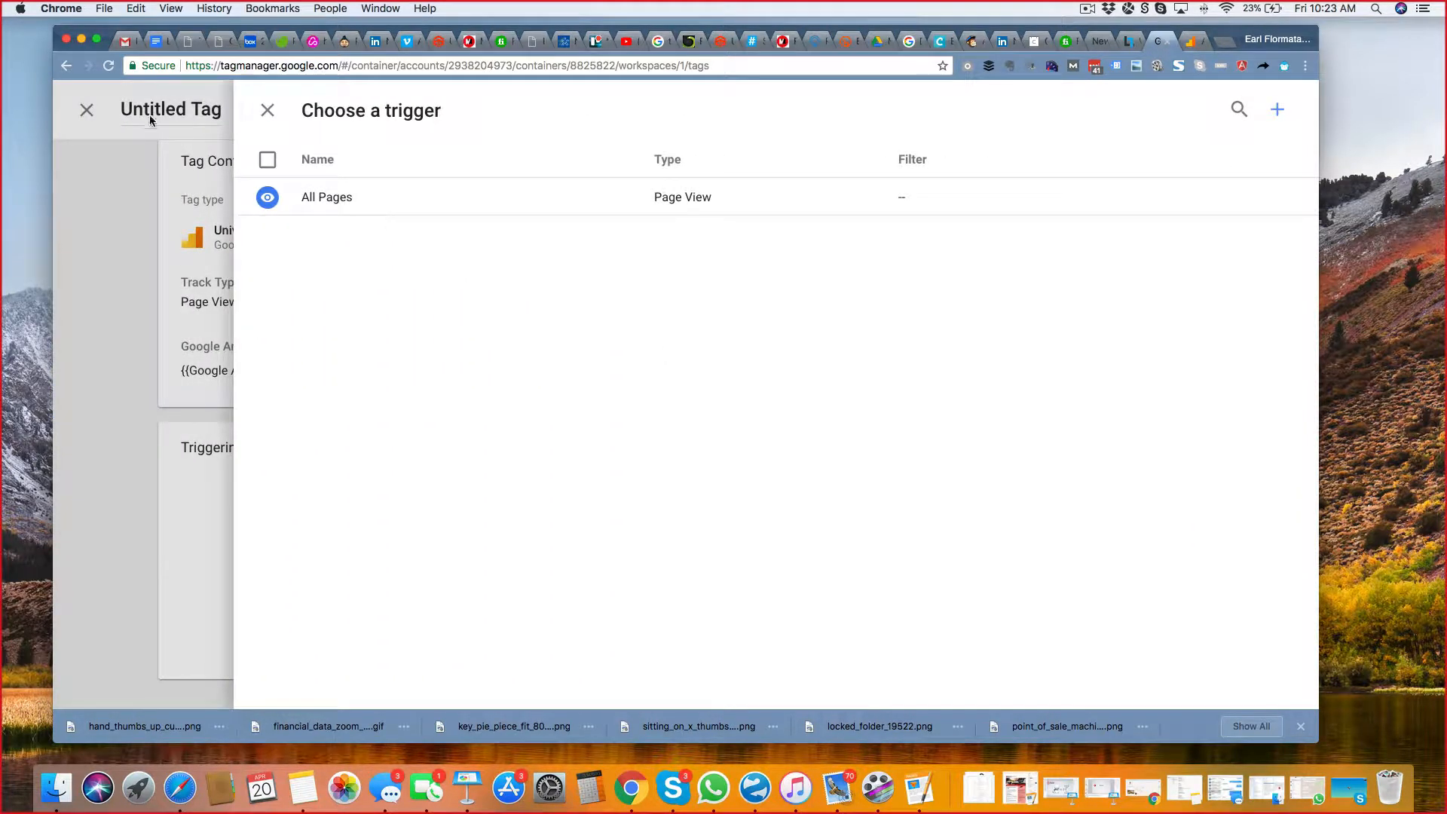
{"action": "left_click", "coordinate": [345, 200]}
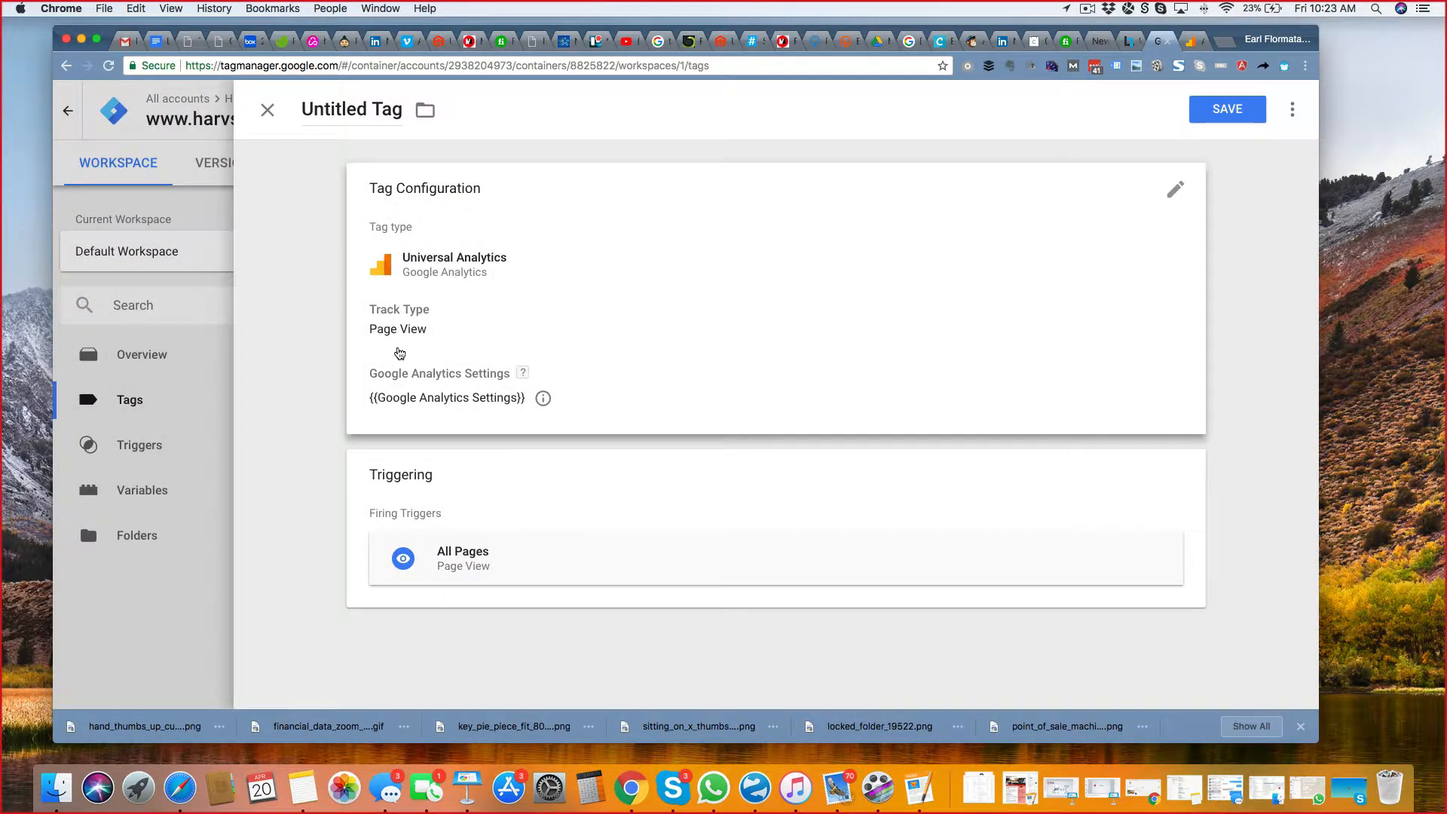
{"action": "left_click", "coordinate": [1228, 108]}
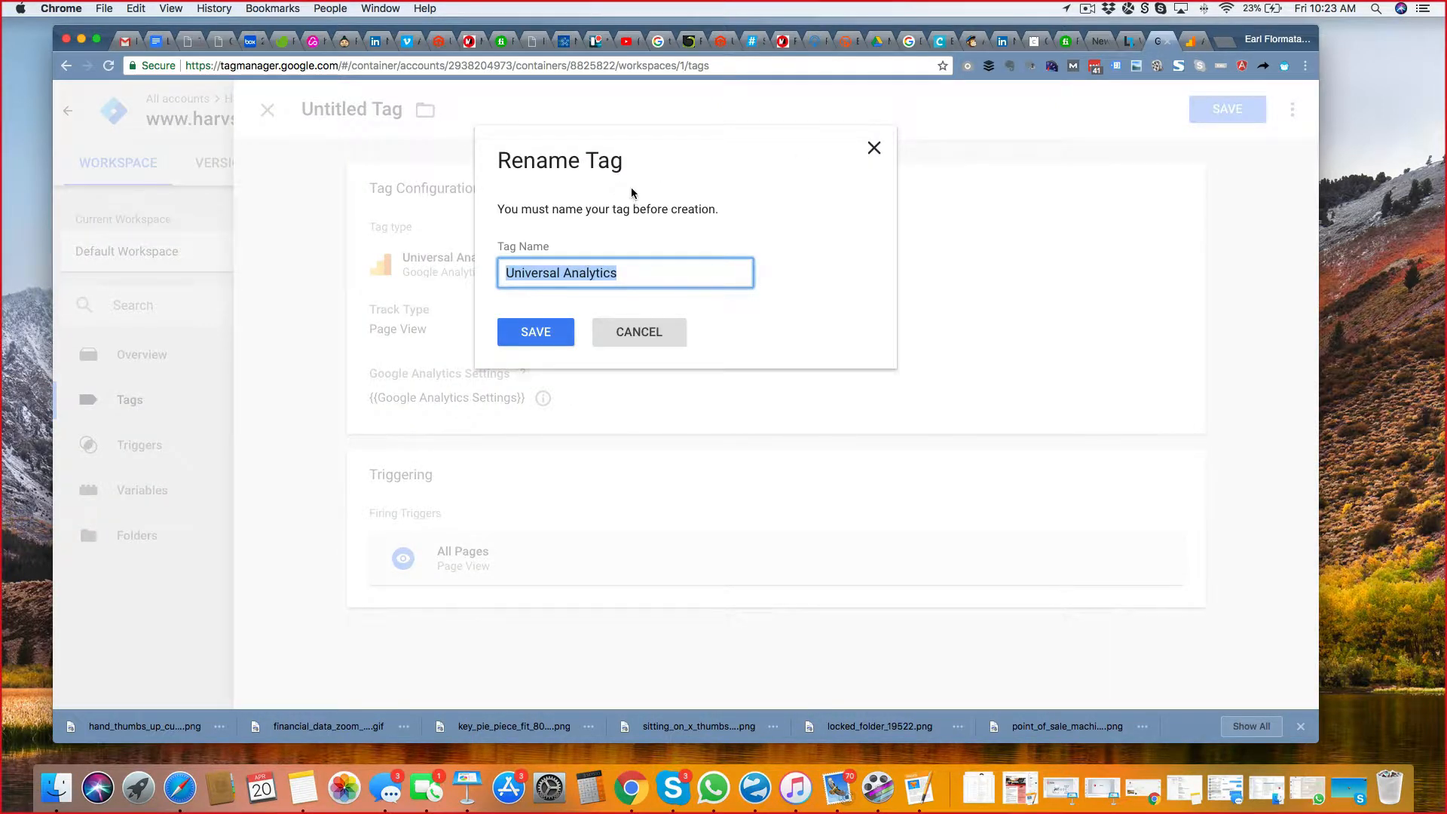
{"action": "left_click", "coordinate": [537, 329]}
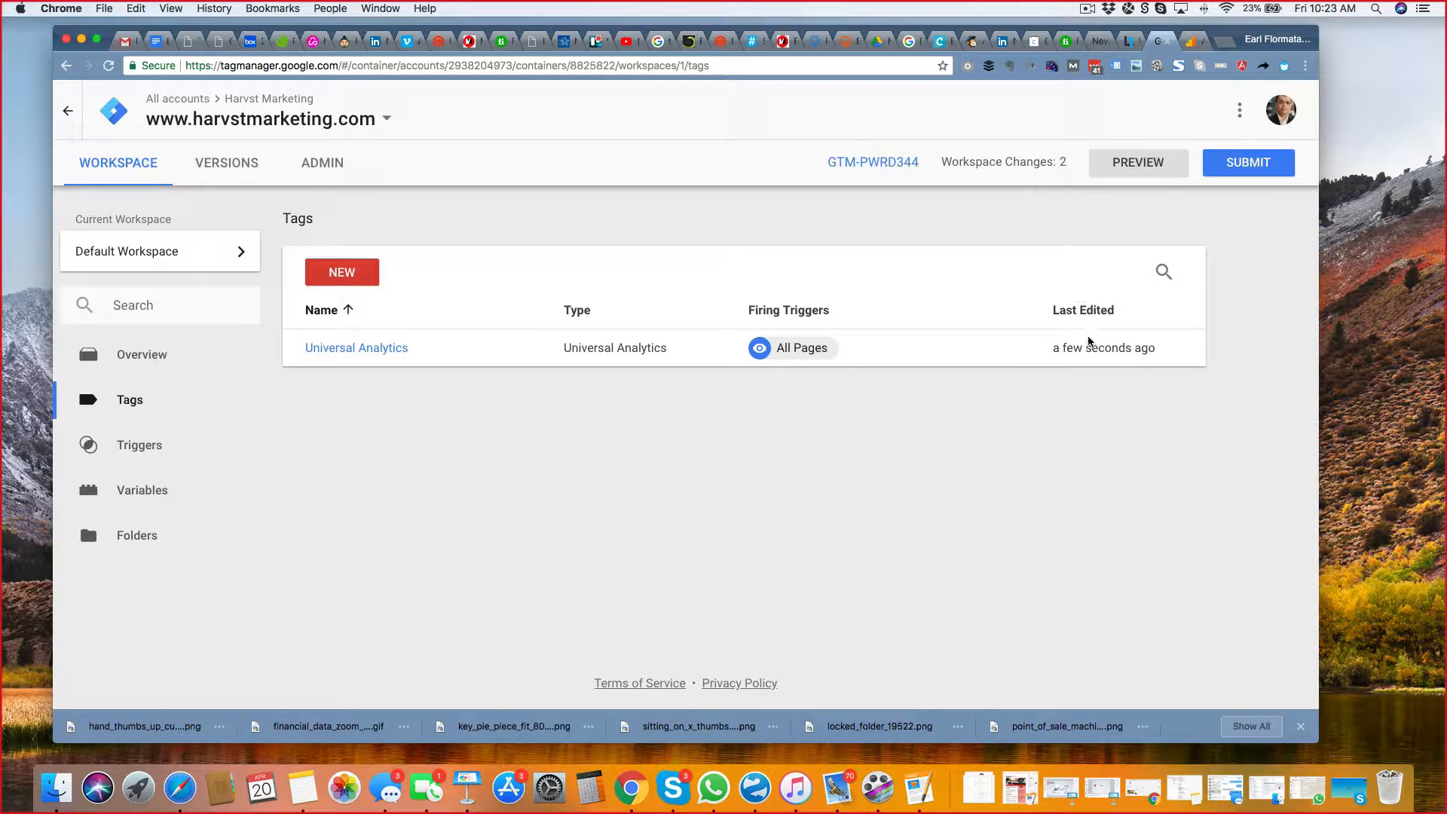
Start submitting the workspace changes with version name "Added GA" and description "added GA UA Tag" followed by the copied tracking ID.
{"action": "mouse_move", "coordinate": [1111, 346]}
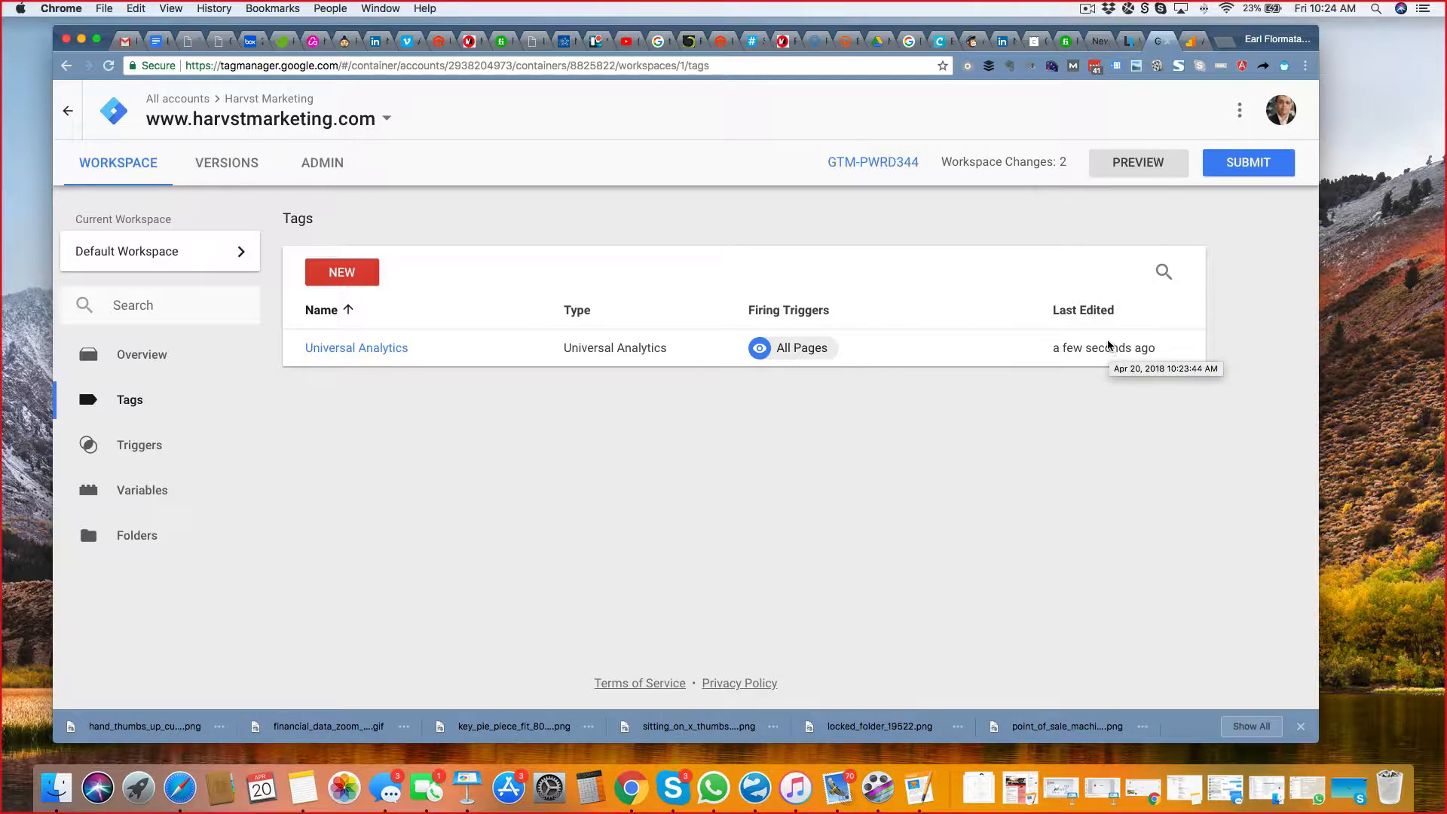
{"action": "left_click", "coordinate": [1255, 164]}
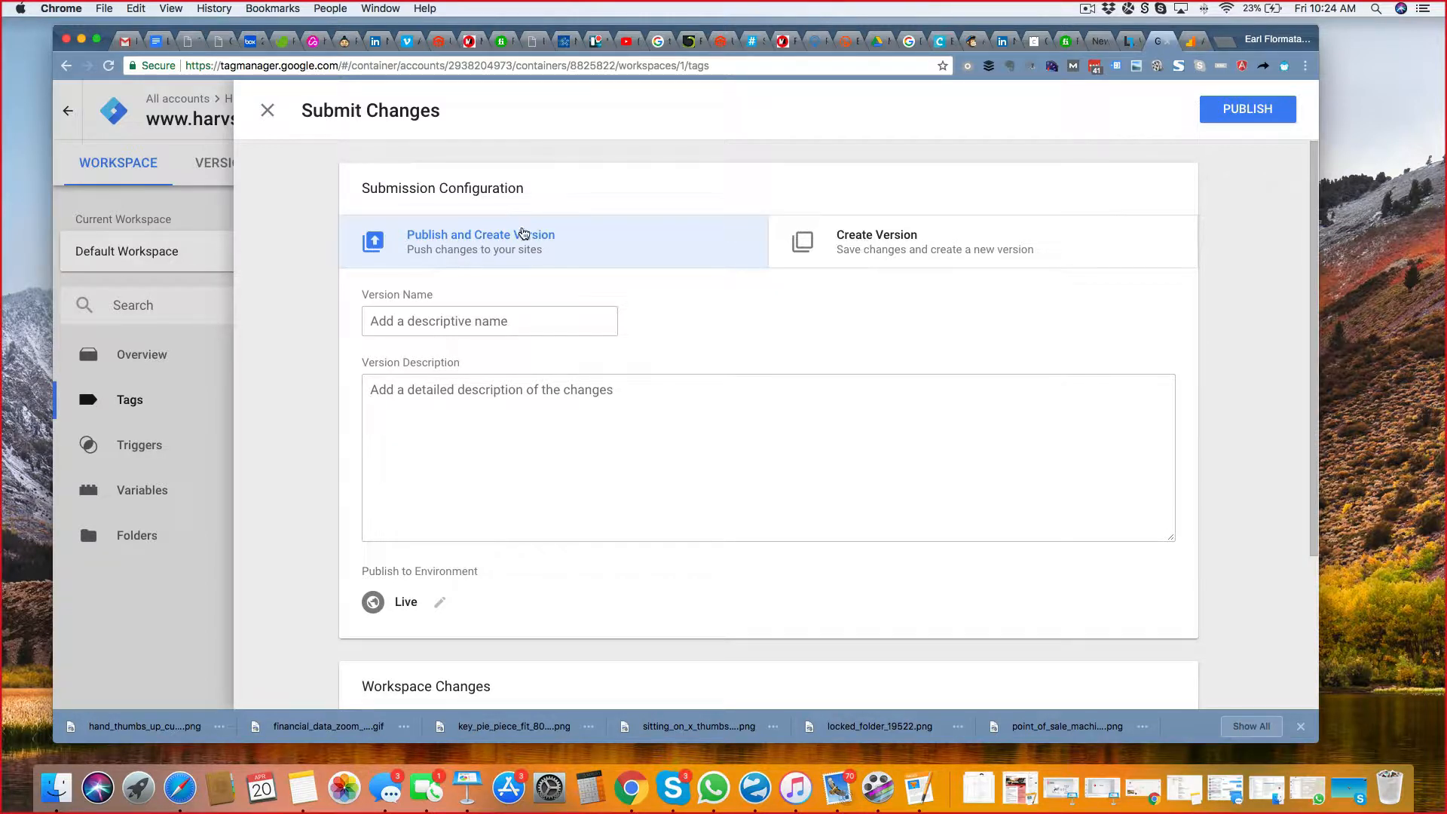
{"action": "left_click", "coordinate": [497, 316]}
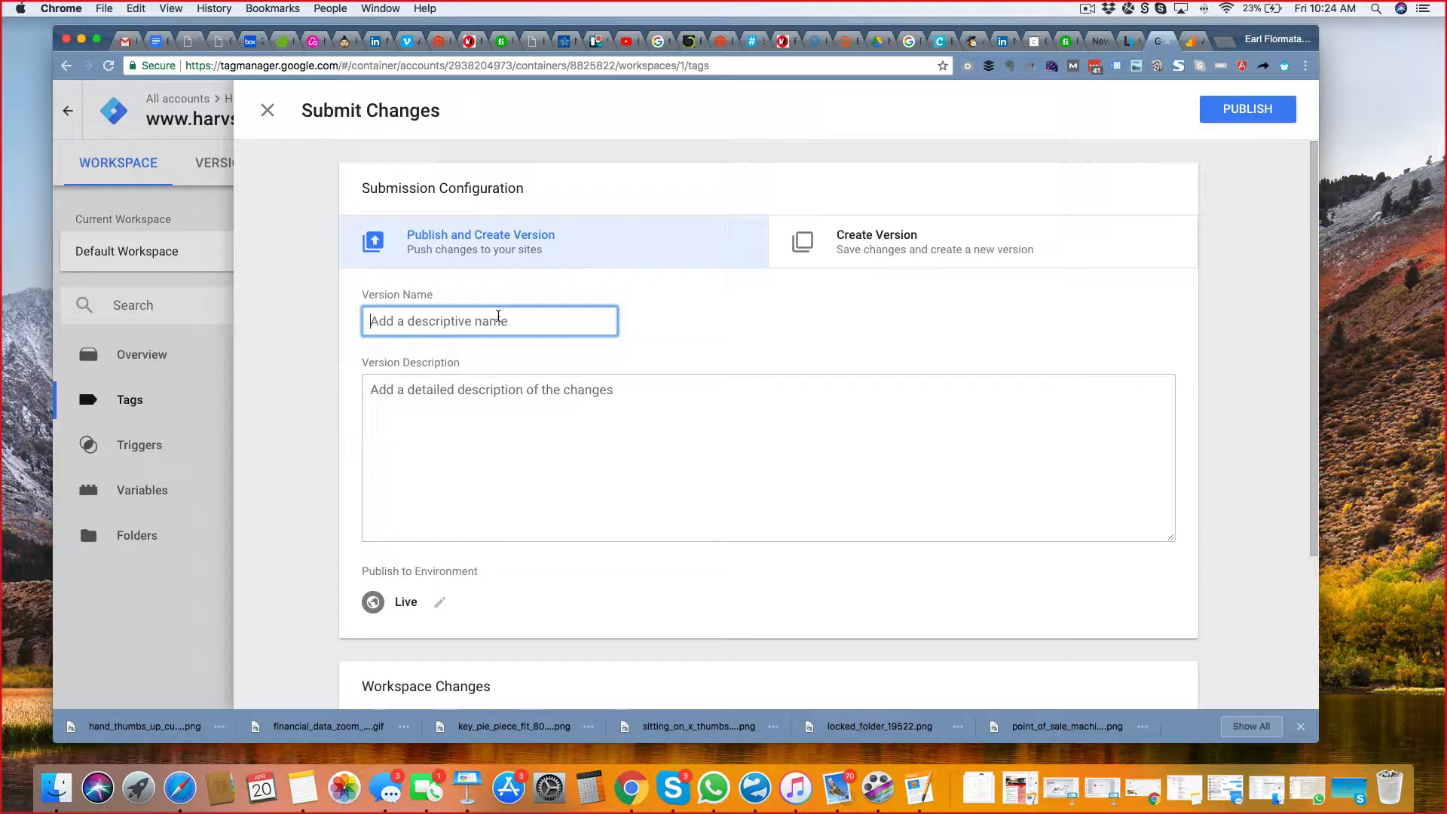
{"action": "type", "text": "Added GA"}
{"action": "left_click", "coordinate": [600, 423]}
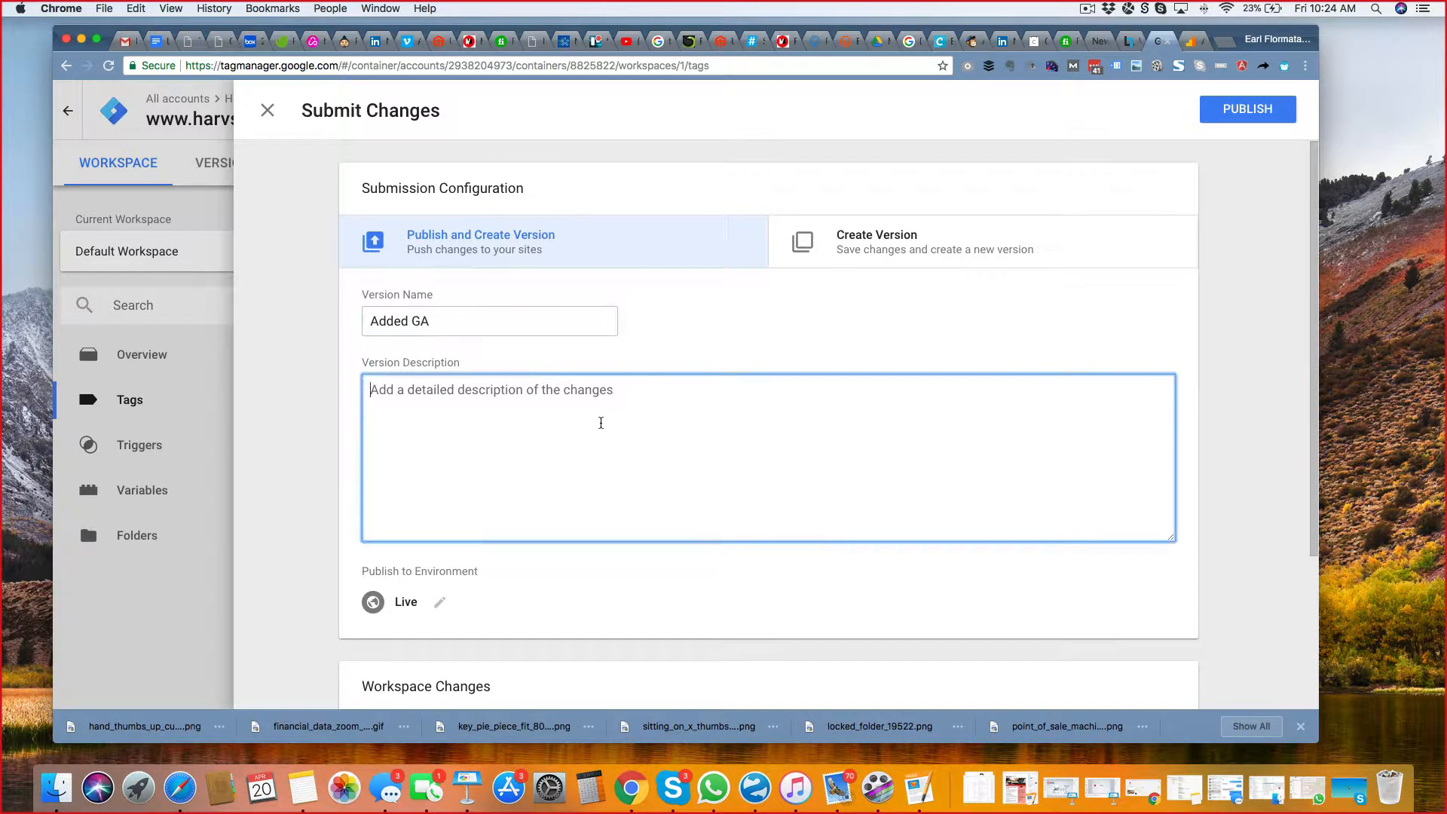
{"action": "type", "text": "added GA "}
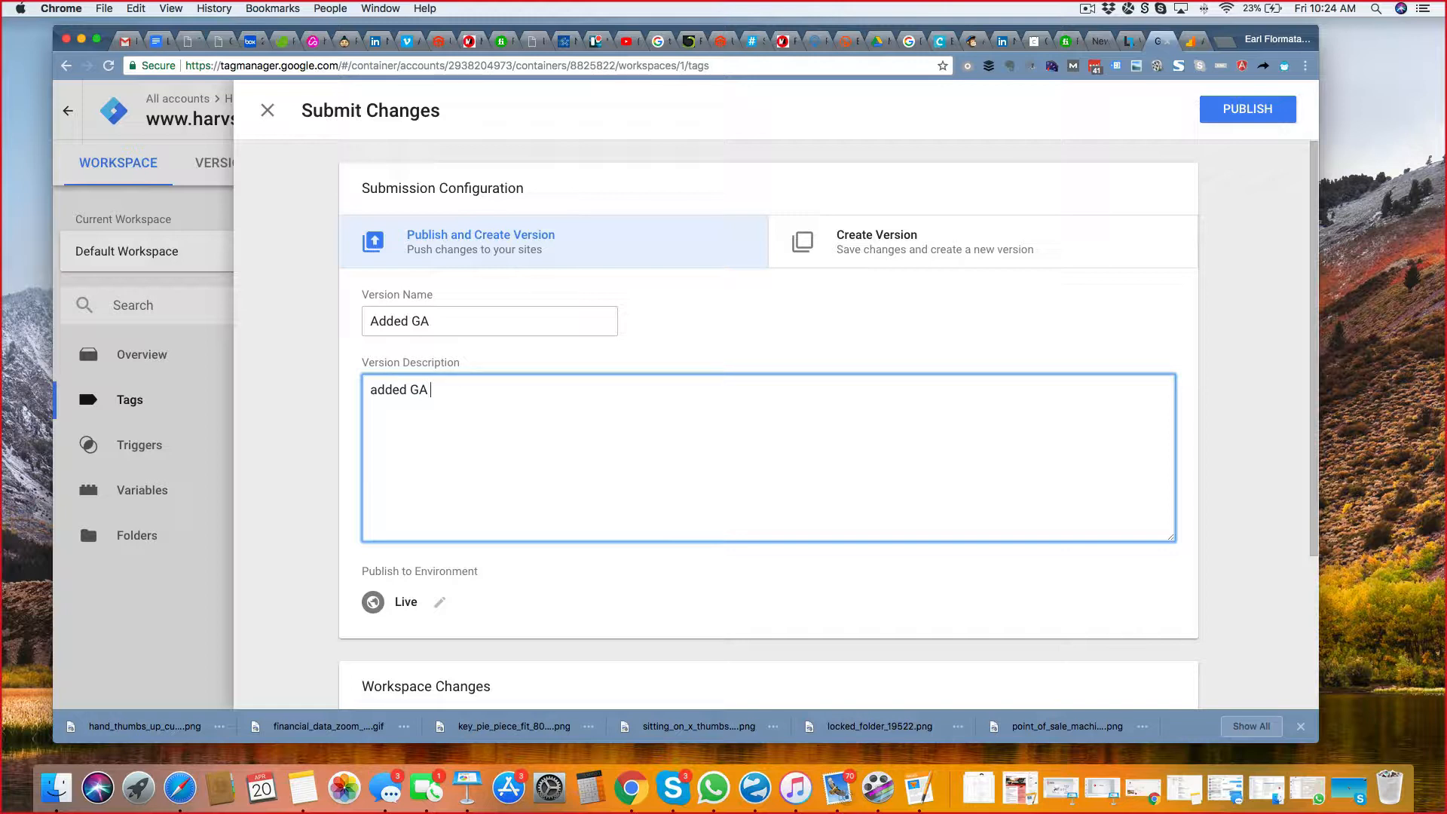
{"action": "type", "text": "UA Tag"}
{"action": "key", "text": "super+v"}
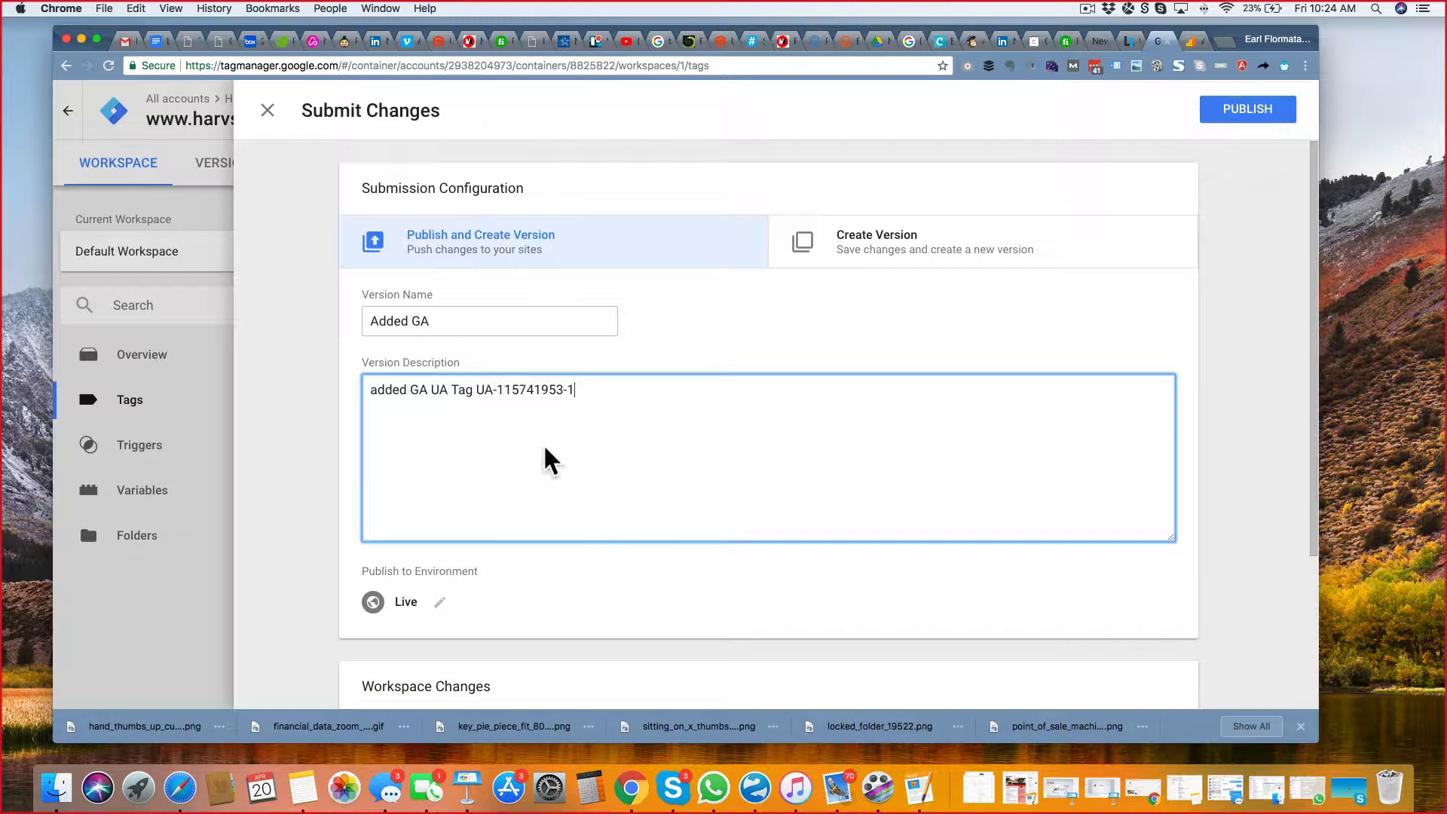
Review the listed workspace changes, publish the version to the Live environment, and return to the workspace overview.
{"action": "scroll", "coordinate": [1127, 455], "scroll_direction": "down", "scroll_amount": 5}
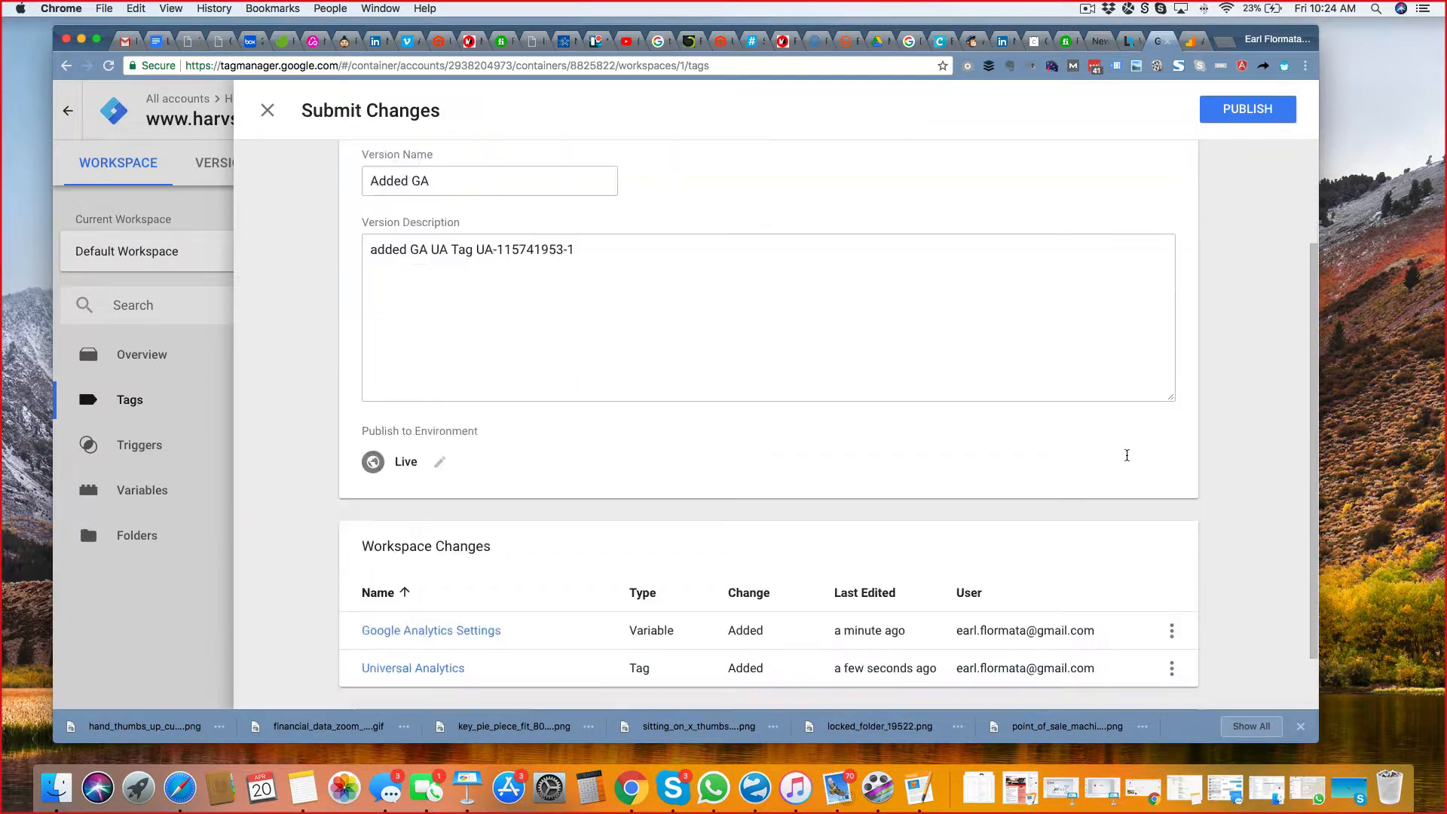
{"action": "scroll", "coordinate": [1126, 460], "scroll_direction": "up", "scroll_amount": 5}
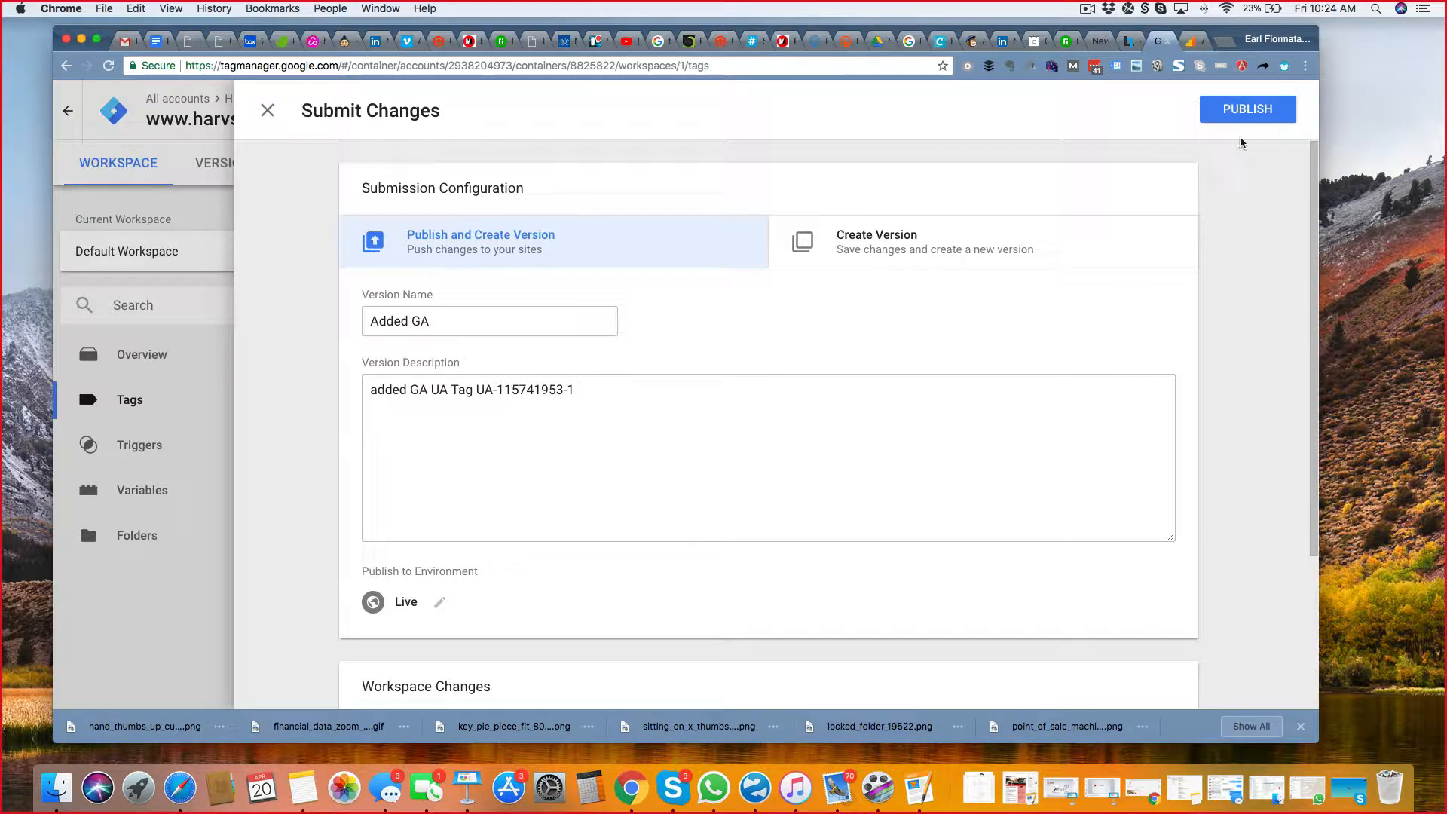
{"action": "left_click", "coordinate": [1247, 109]}
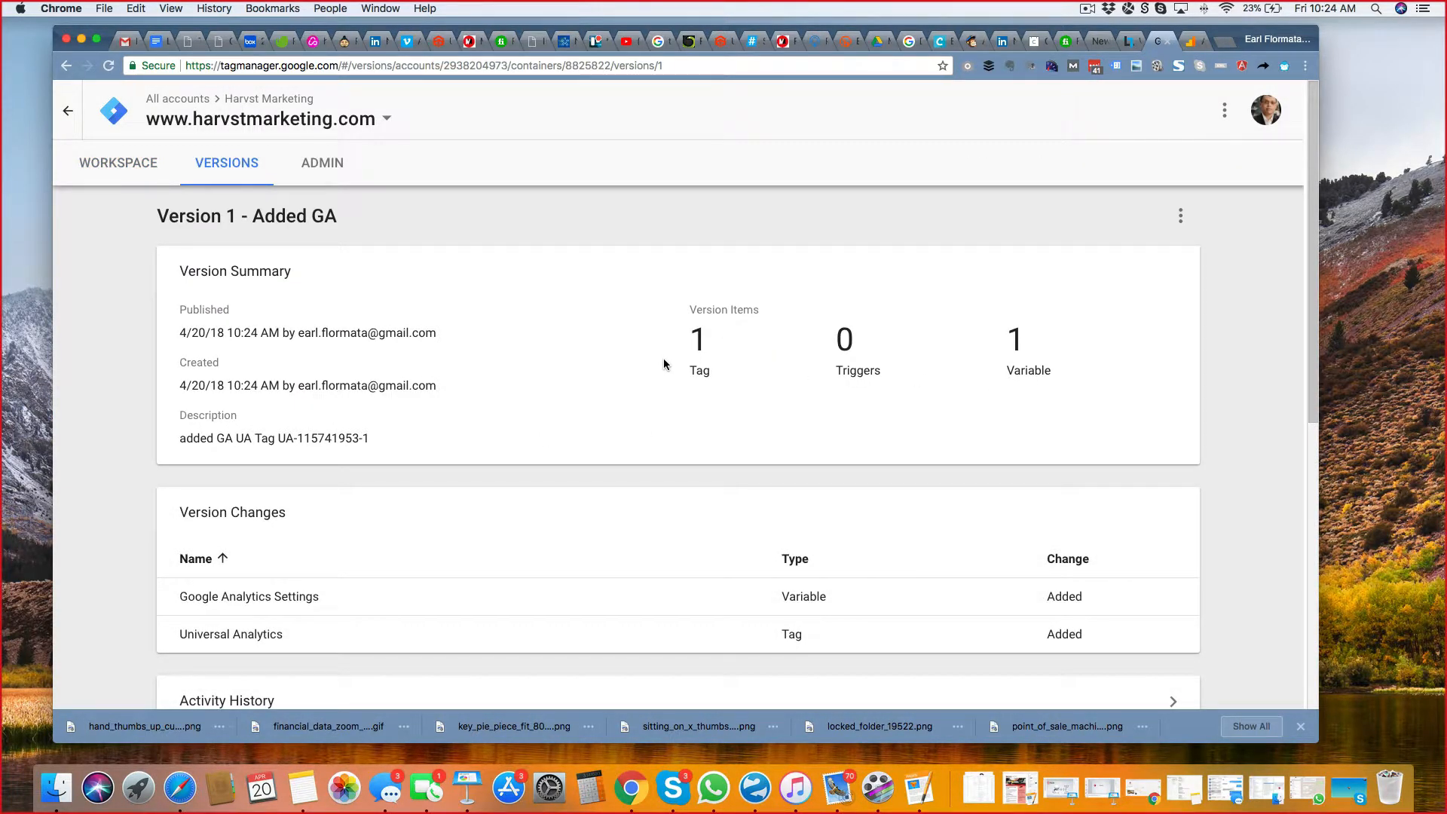
{"action": "left_click", "coordinate": [122, 176]}
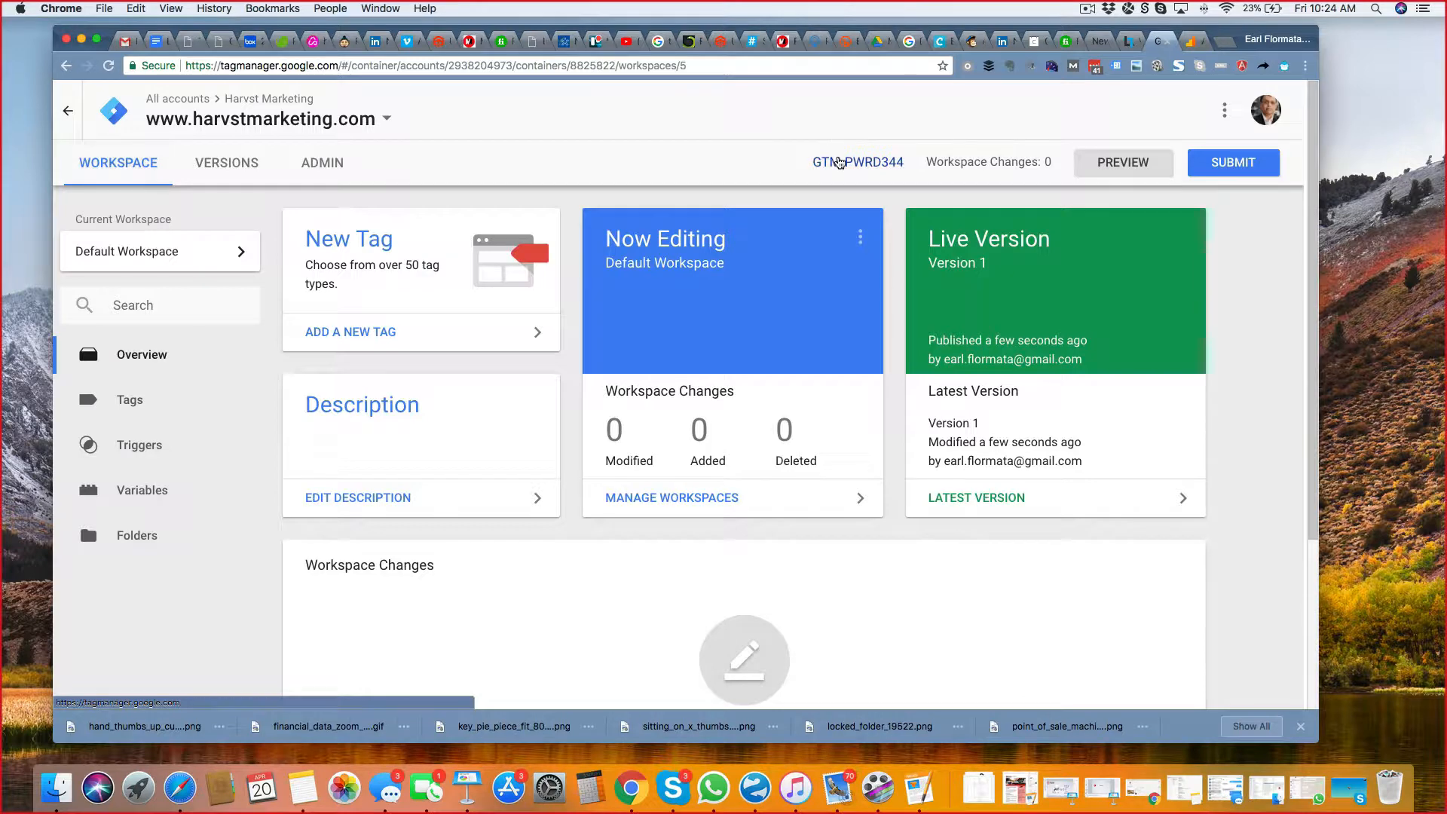
Copy the container's Google Tag Manager head snippet and paste it into the Custom Head Markup of the Harvst Marketing site in the Simvoly builder.
{"action": "left_click", "coordinate": [841, 162]}
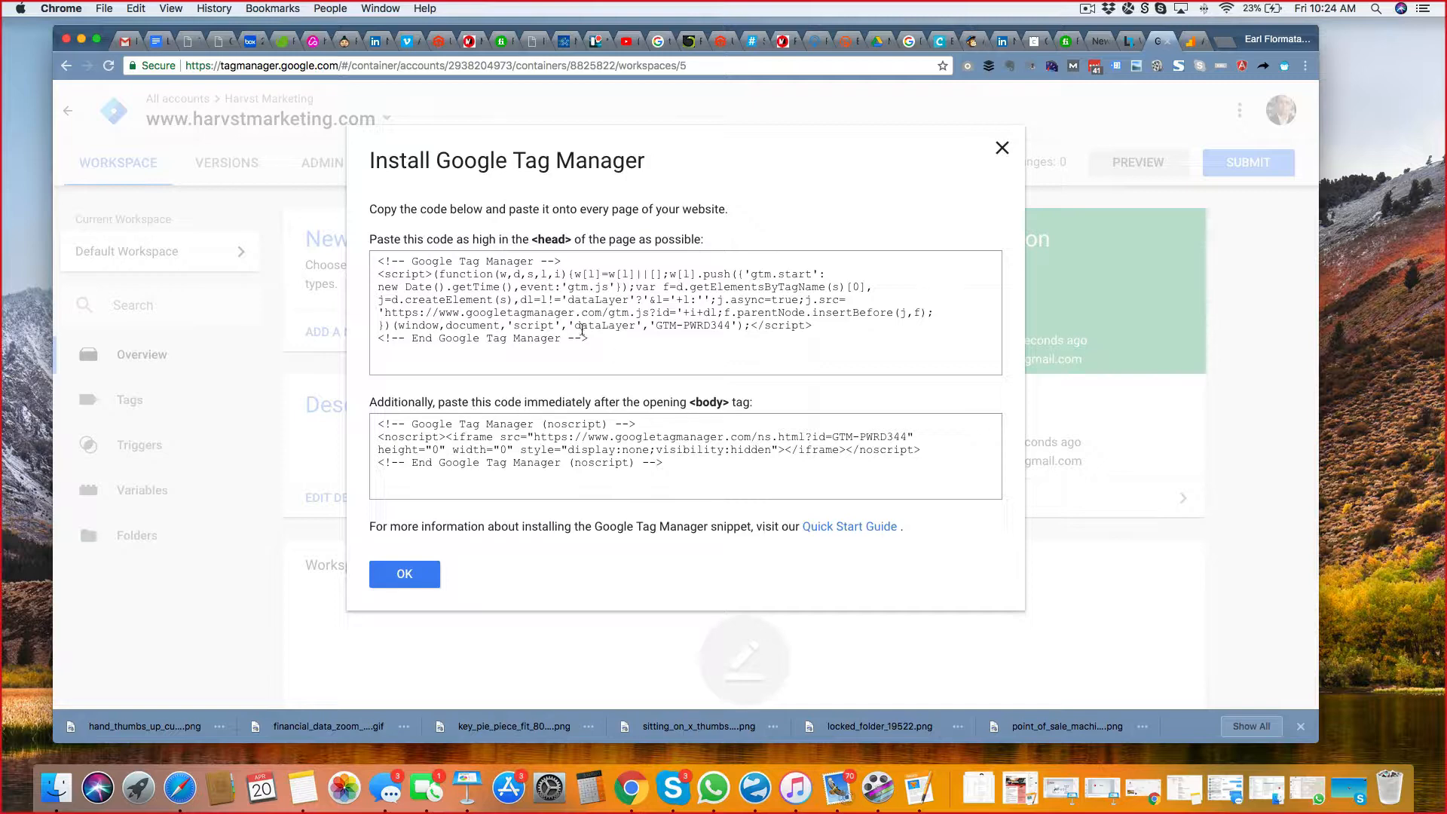
{"action": "left_click_drag", "start_coordinate": [624, 341], "coordinate": [363, 257]}
{"action": "key", "text": "super+c"}
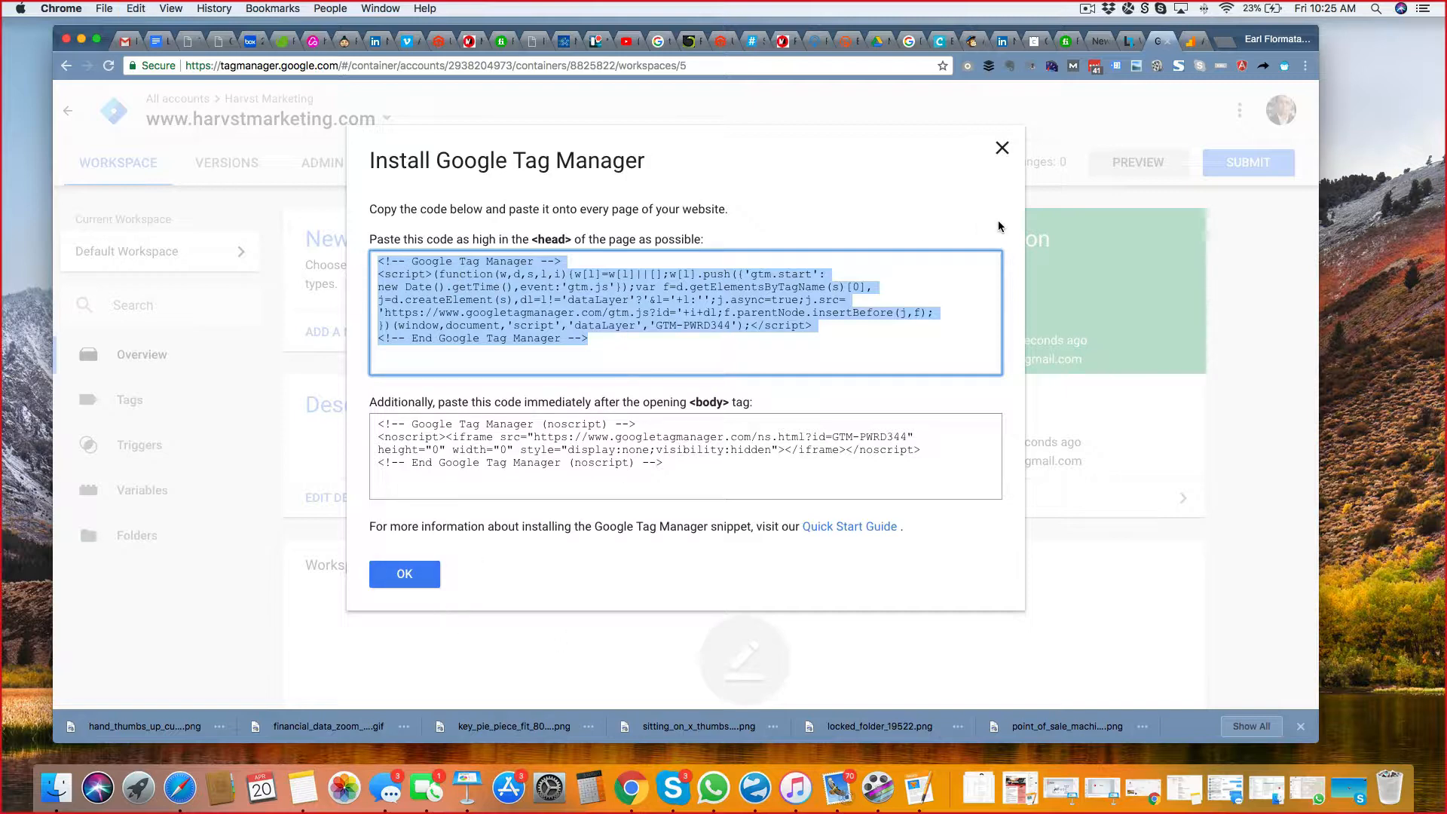
{"action": "left_click", "coordinate": [1129, 45]}
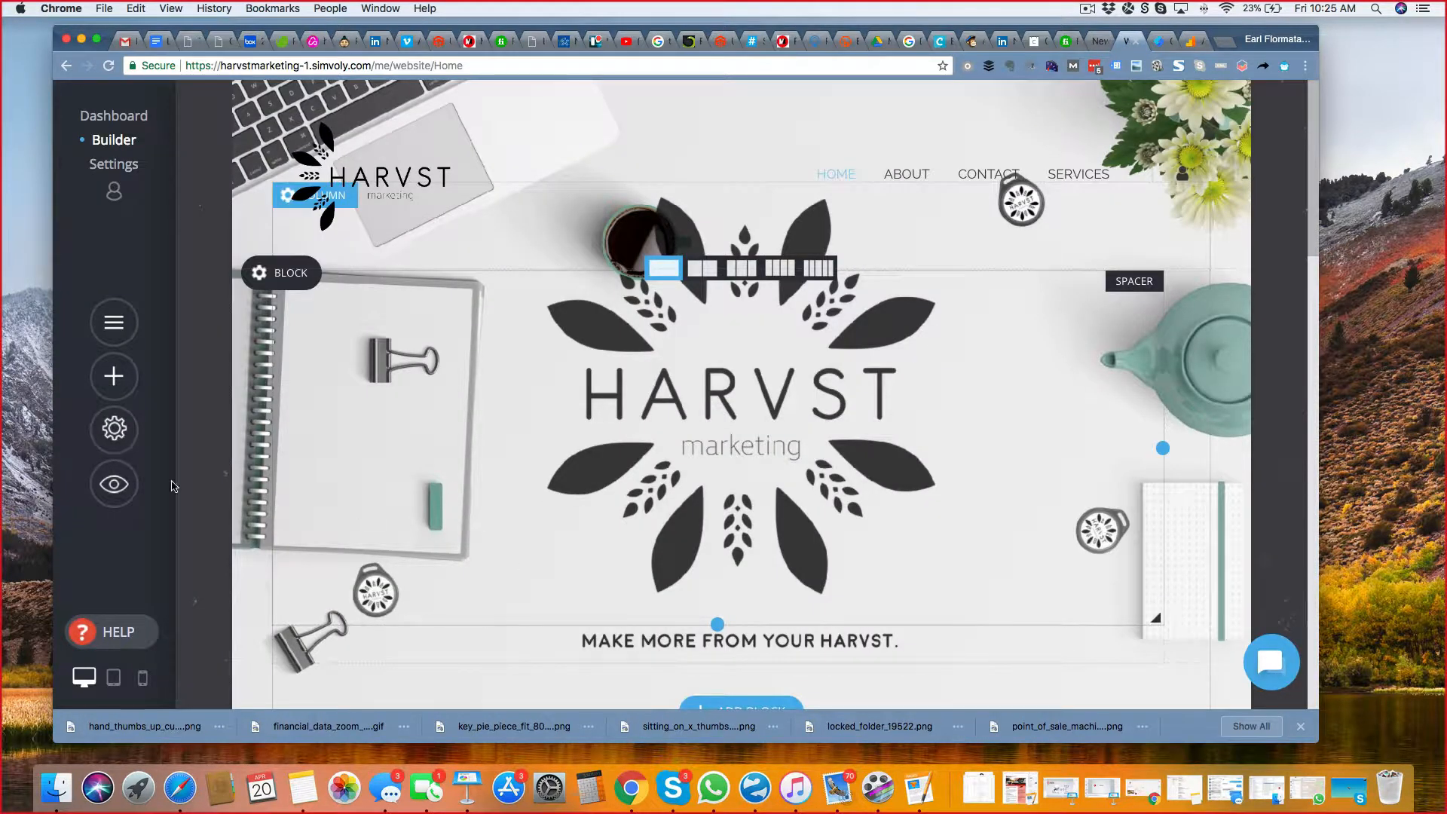
{"action": "left_click", "coordinate": [116, 431]}
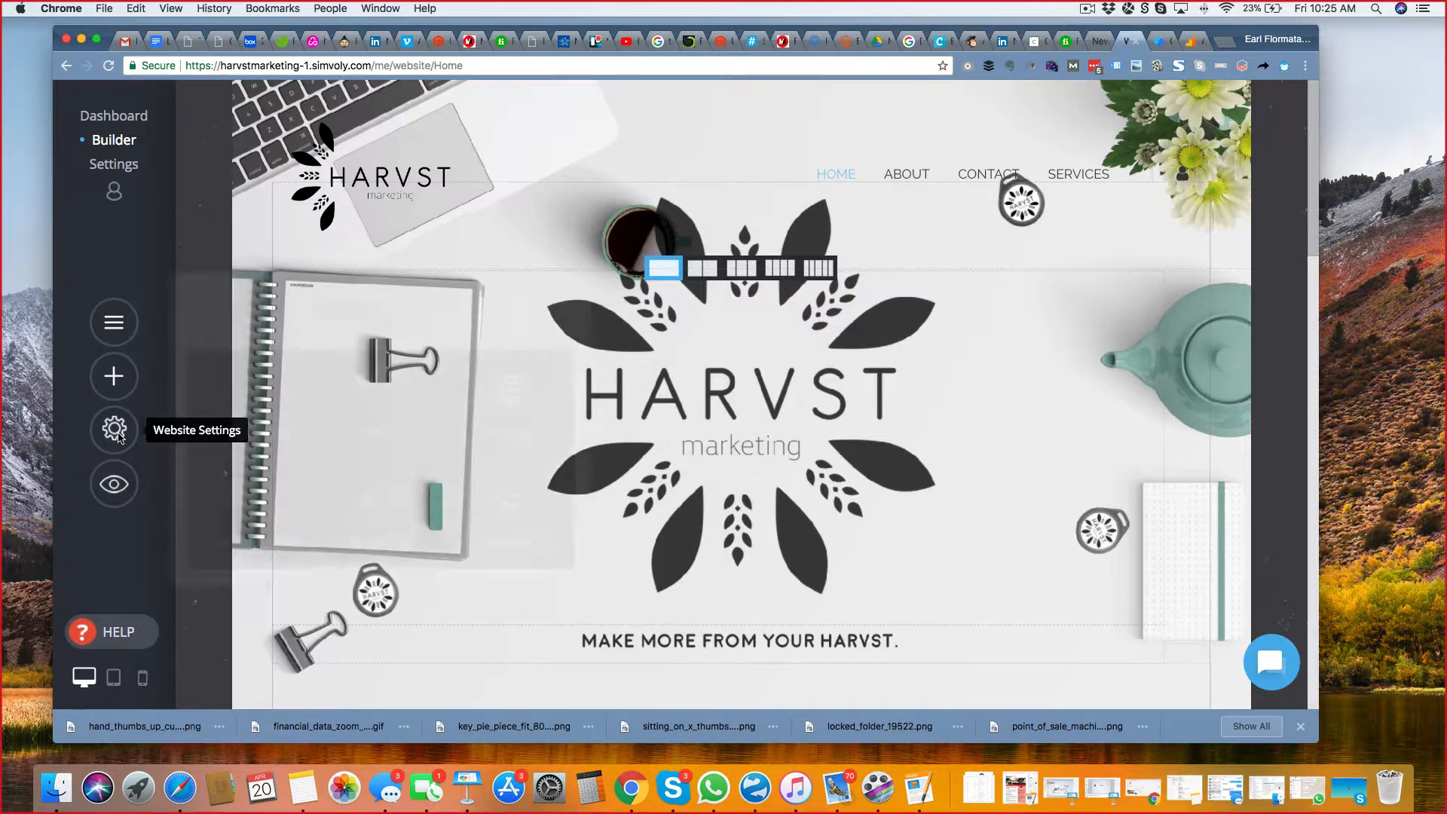
{"action": "left_click", "coordinate": [369, 512]}
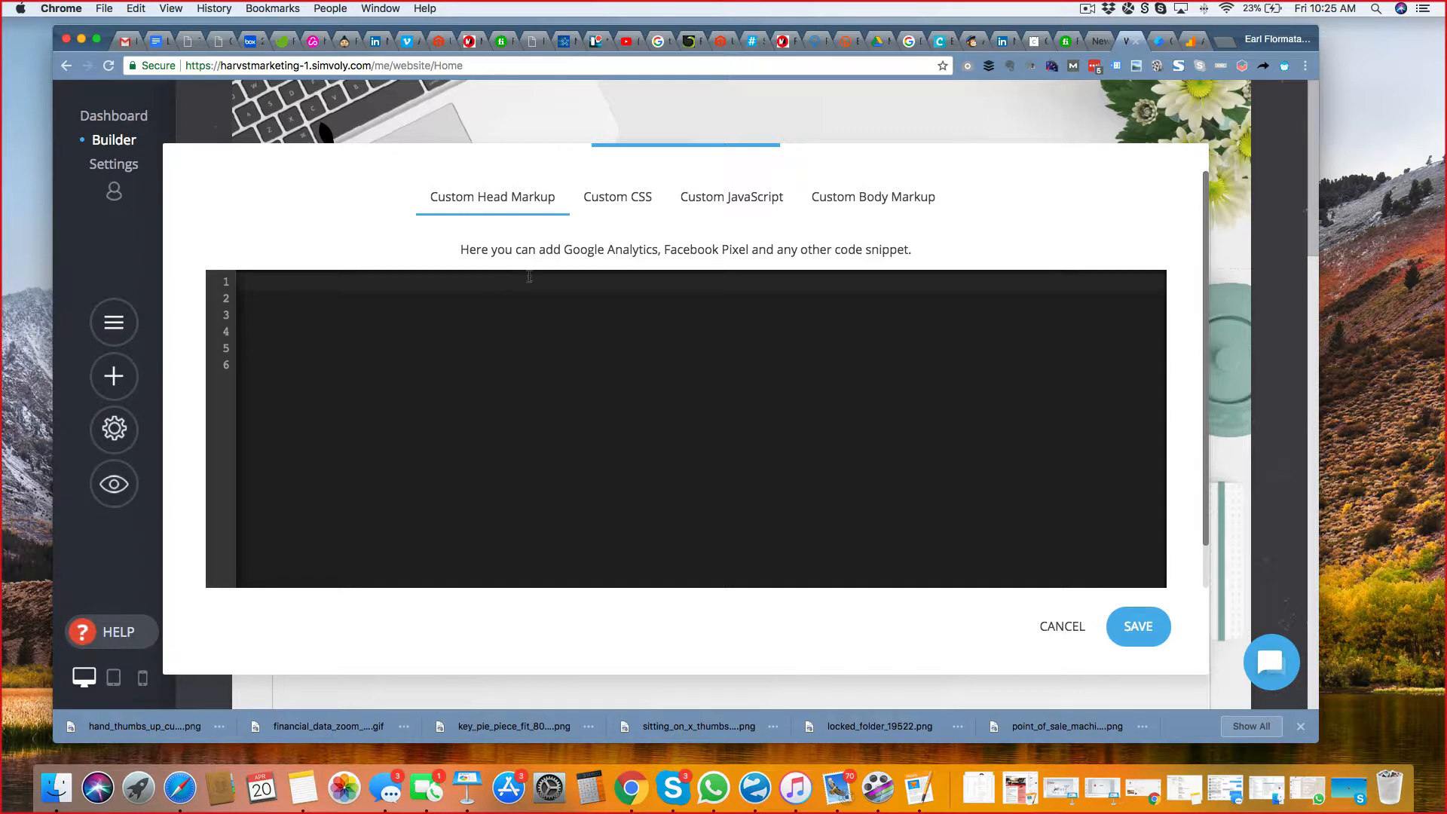
{"action": "left_click", "coordinate": [913, 201]}
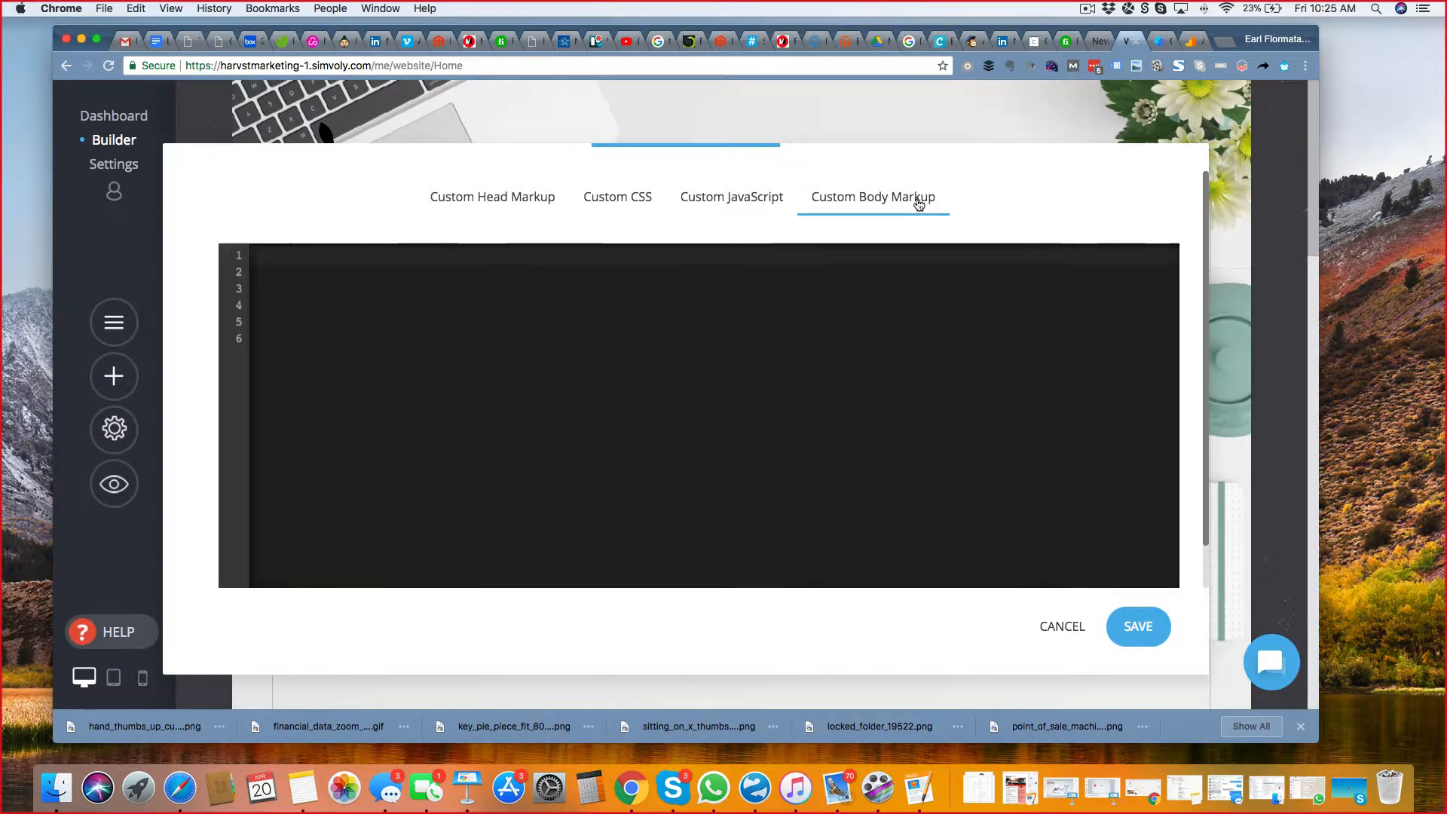
{"action": "left_click", "coordinate": [517, 199]}
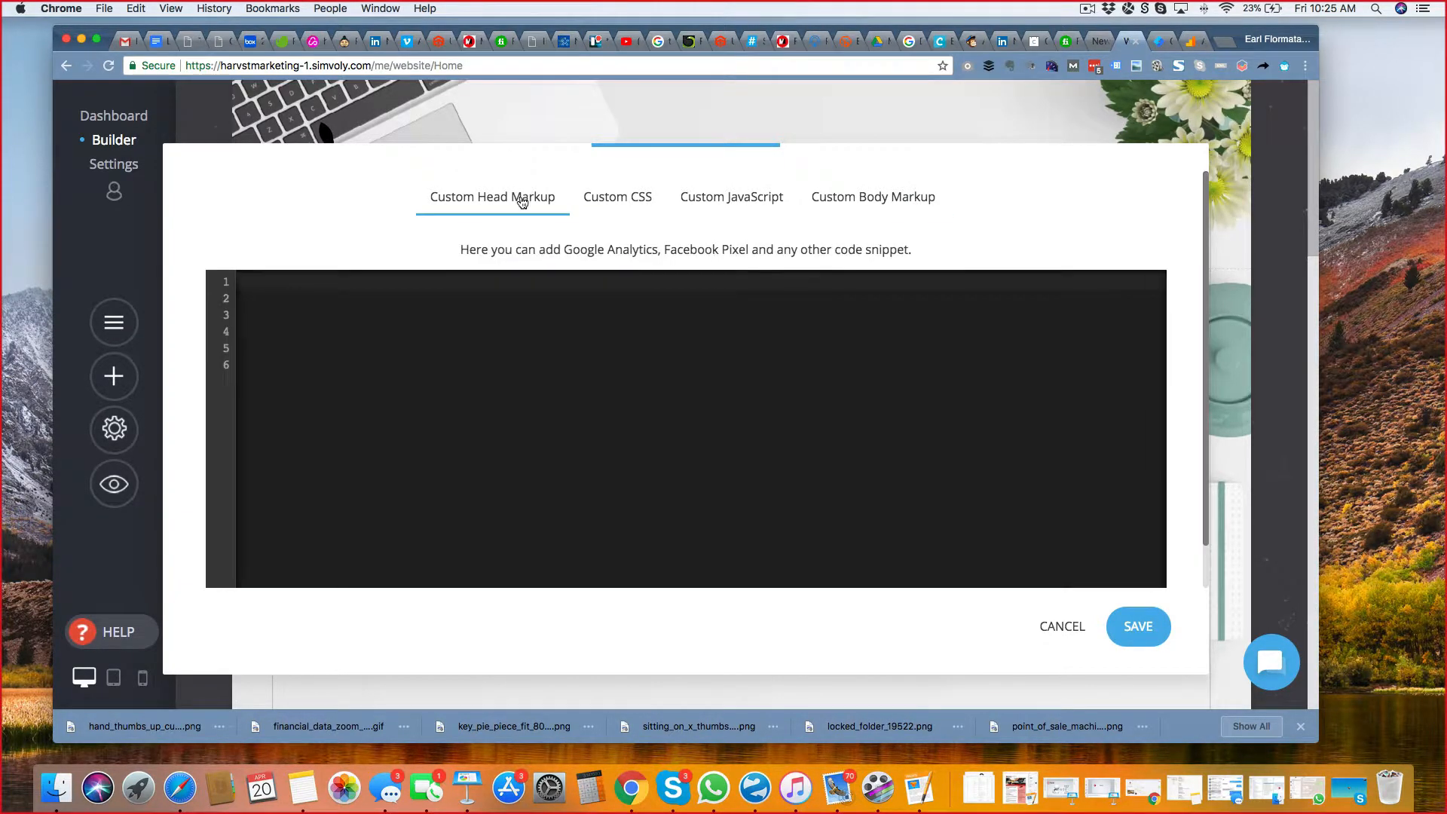
{"action": "left_click", "coordinate": [489, 422]}
{"action": "key", "text": "super+v"}
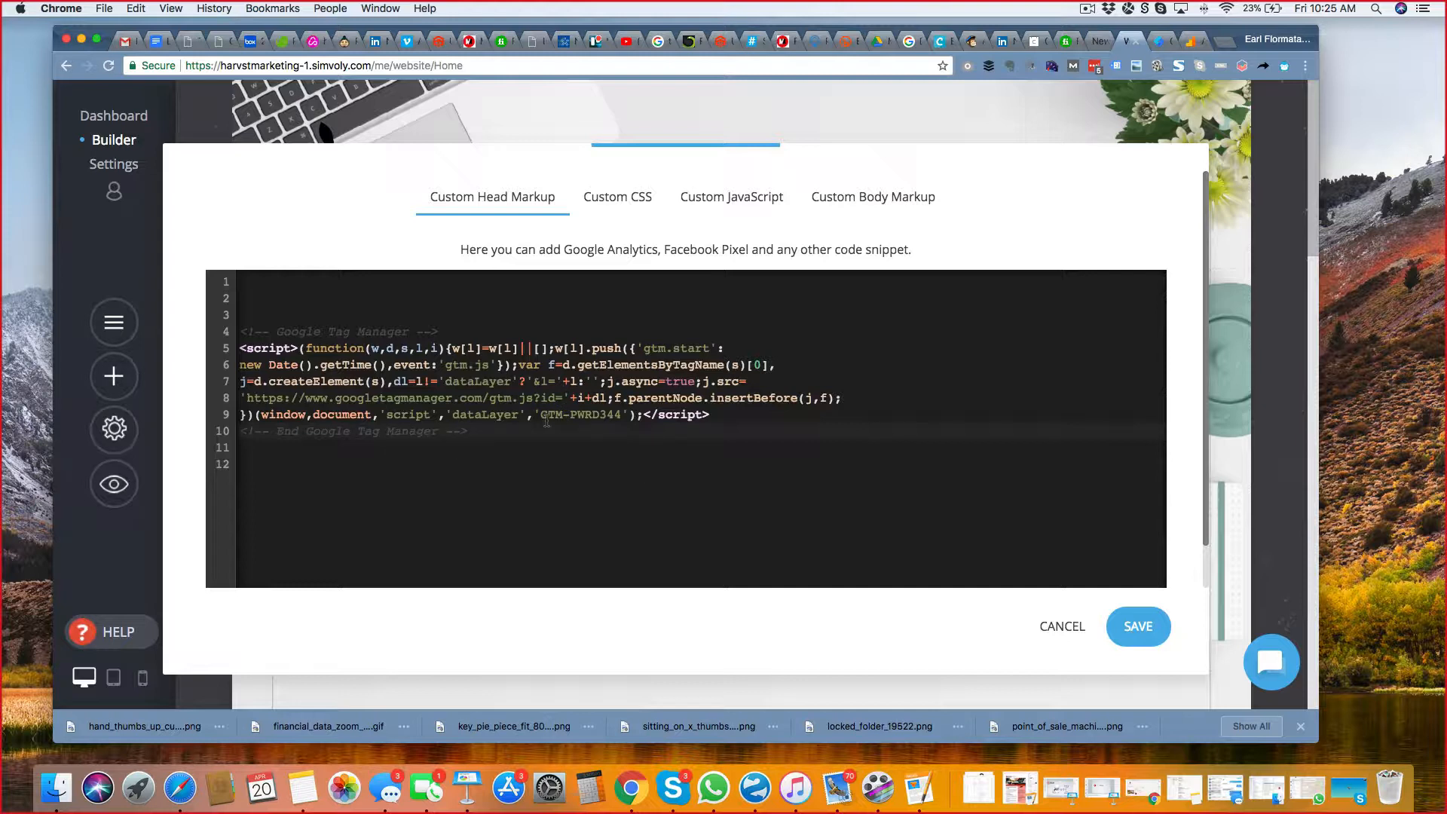
Copy the noscript body snippet from Google Tag Manager, paste it into the Simvoly site's Custom Body Markup, and save the custom code.
{"action": "left_click", "coordinate": [1160, 41]}
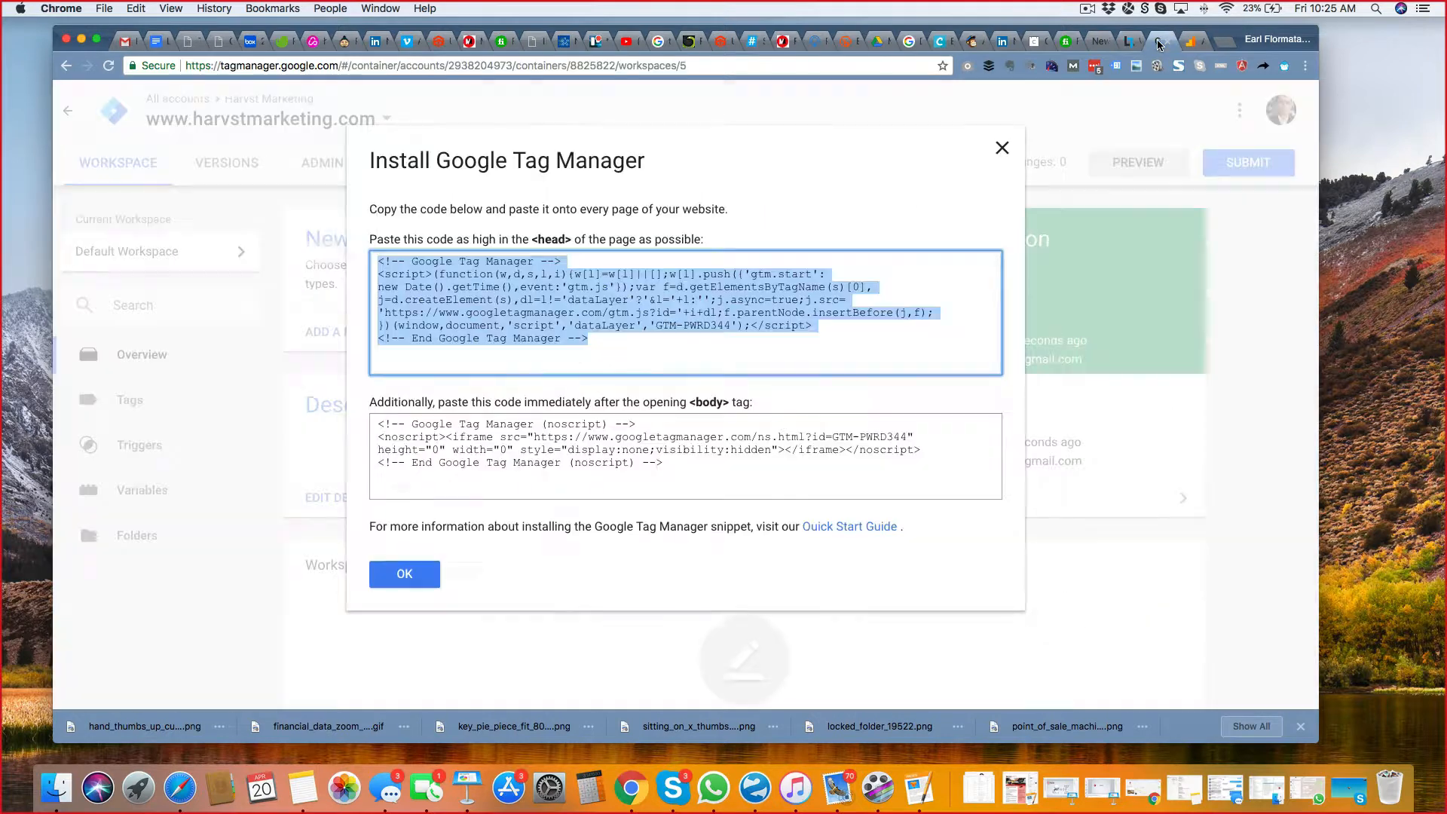
{"action": "left_click", "coordinate": [532, 436]}
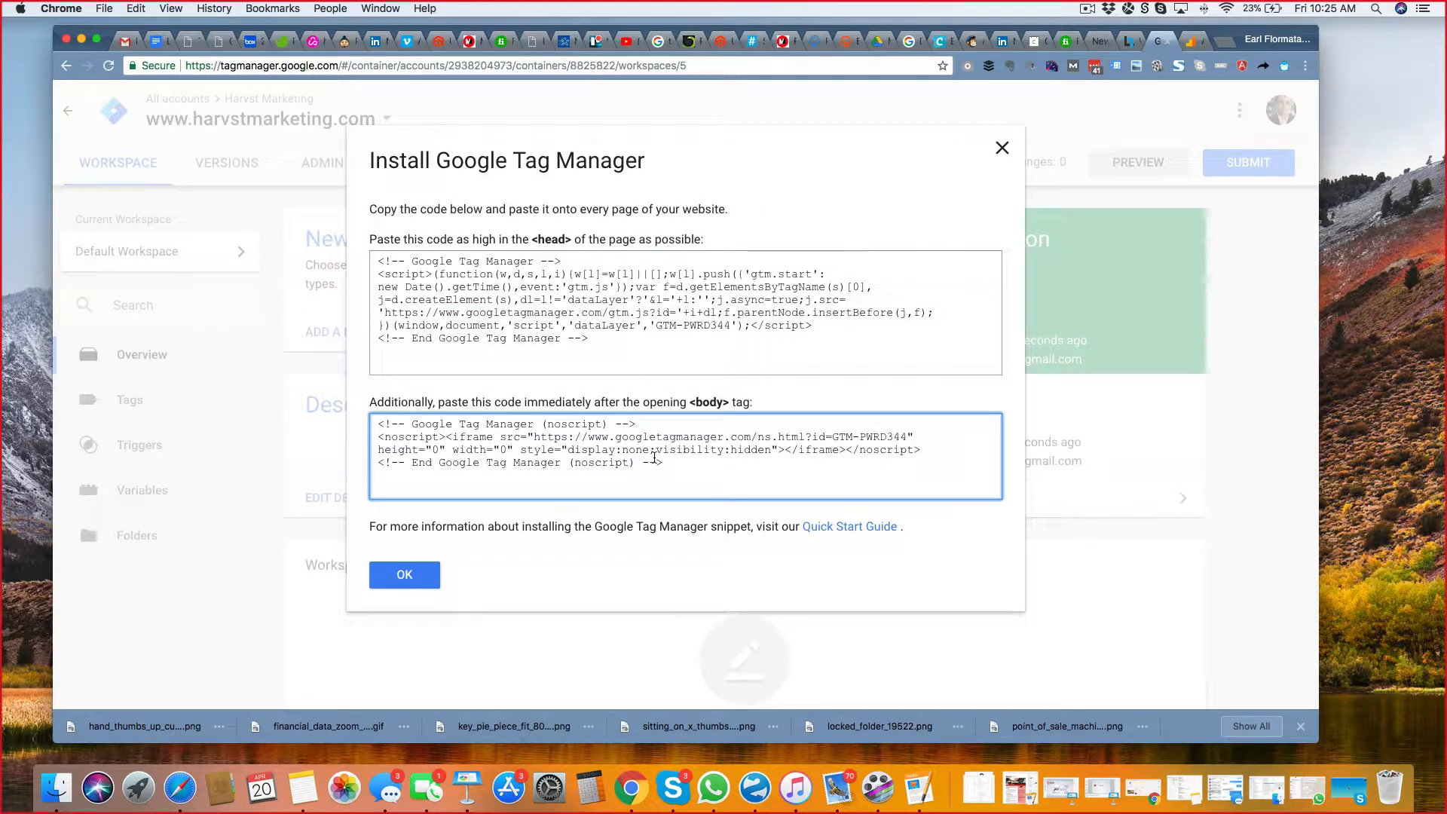
{"action": "left_click", "coordinate": [655, 458]}
{"action": "key", "text": "super+c"}
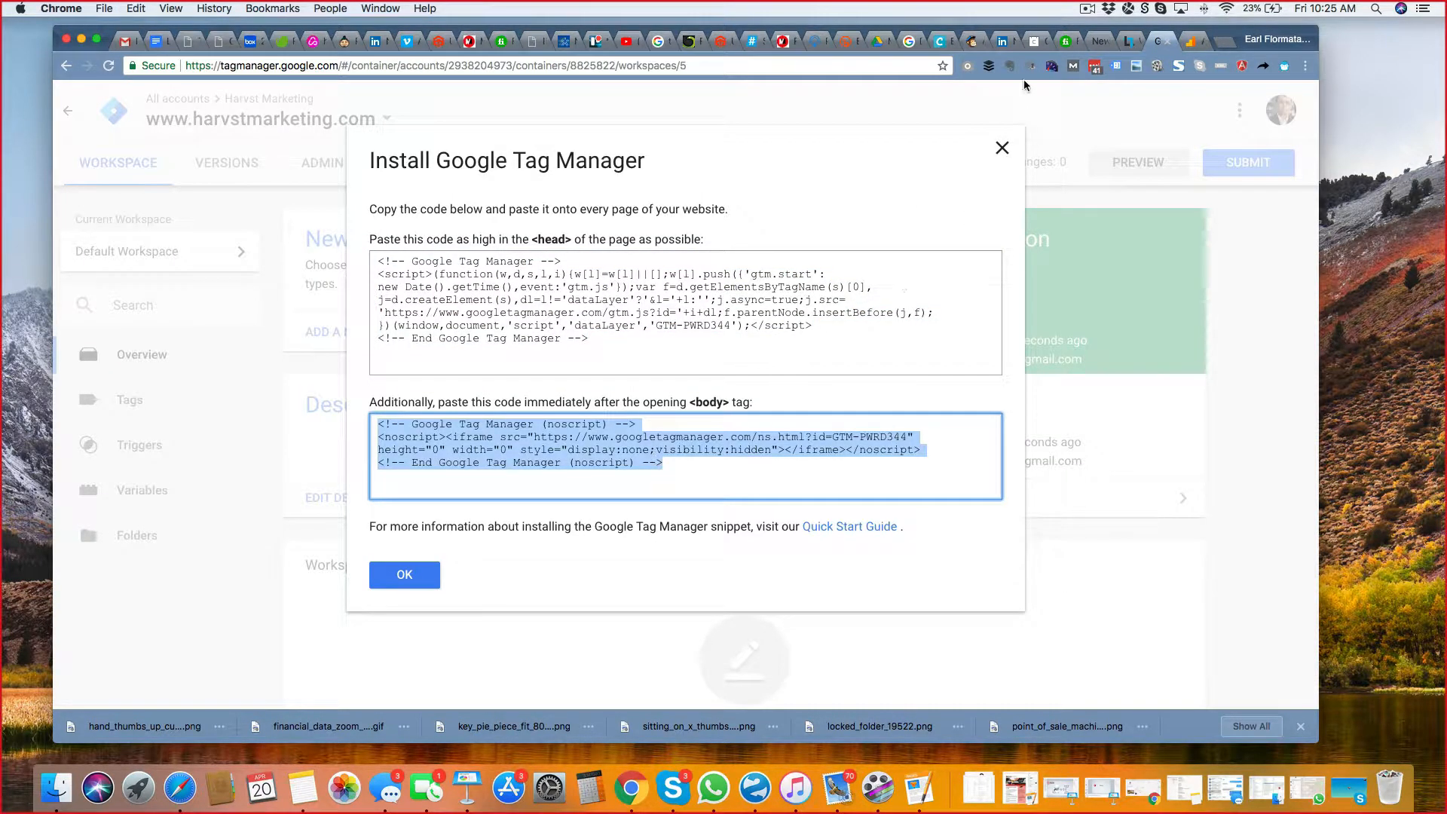
{"action": "left_click", "coordinate": [1128, 41]}
{"action": "left_click", "coordinate": [854, 212]}
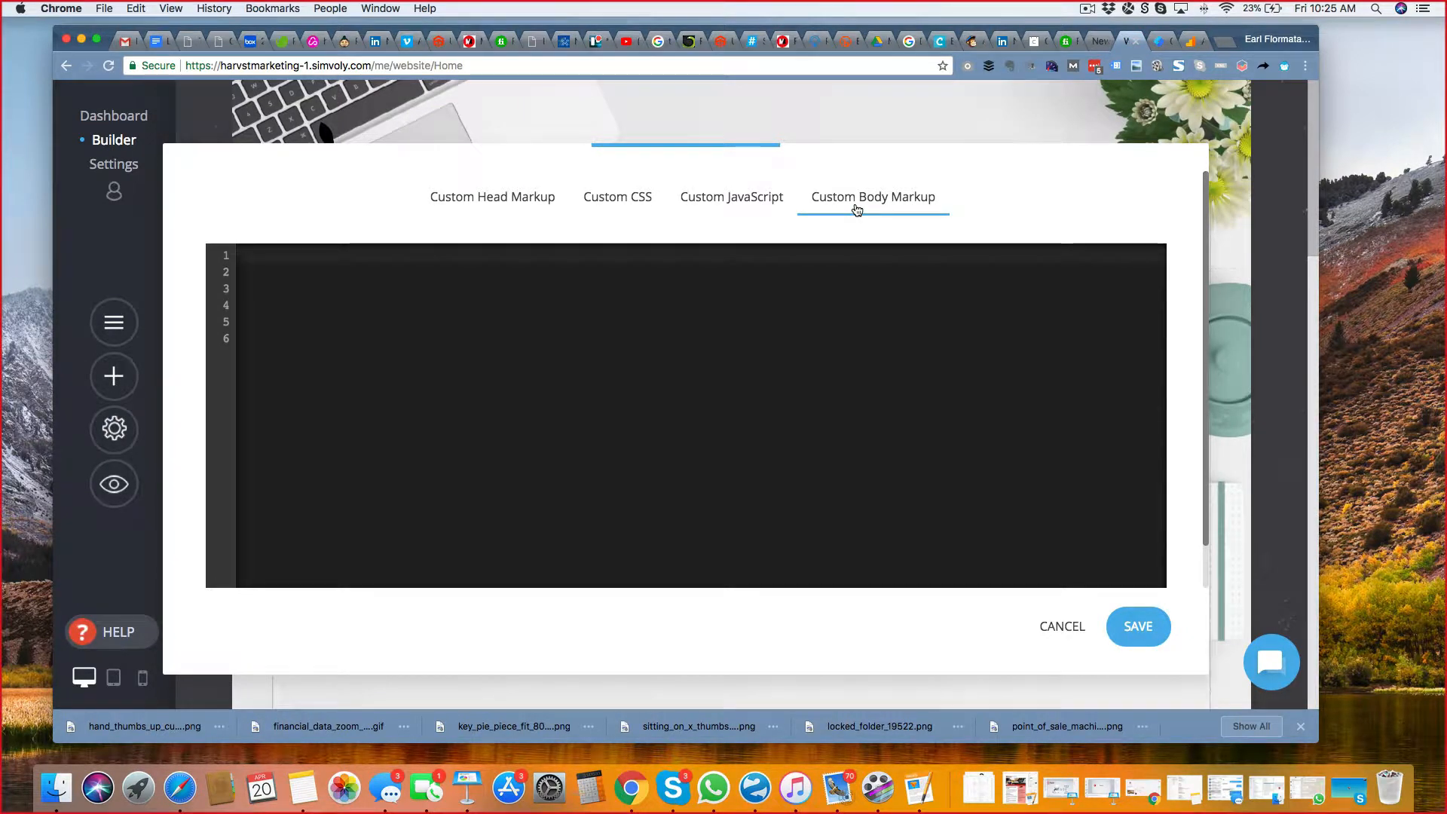
{"action": "left_click", "coordinate": [613, 300]}
{"action": "key", "text": "super+v"}
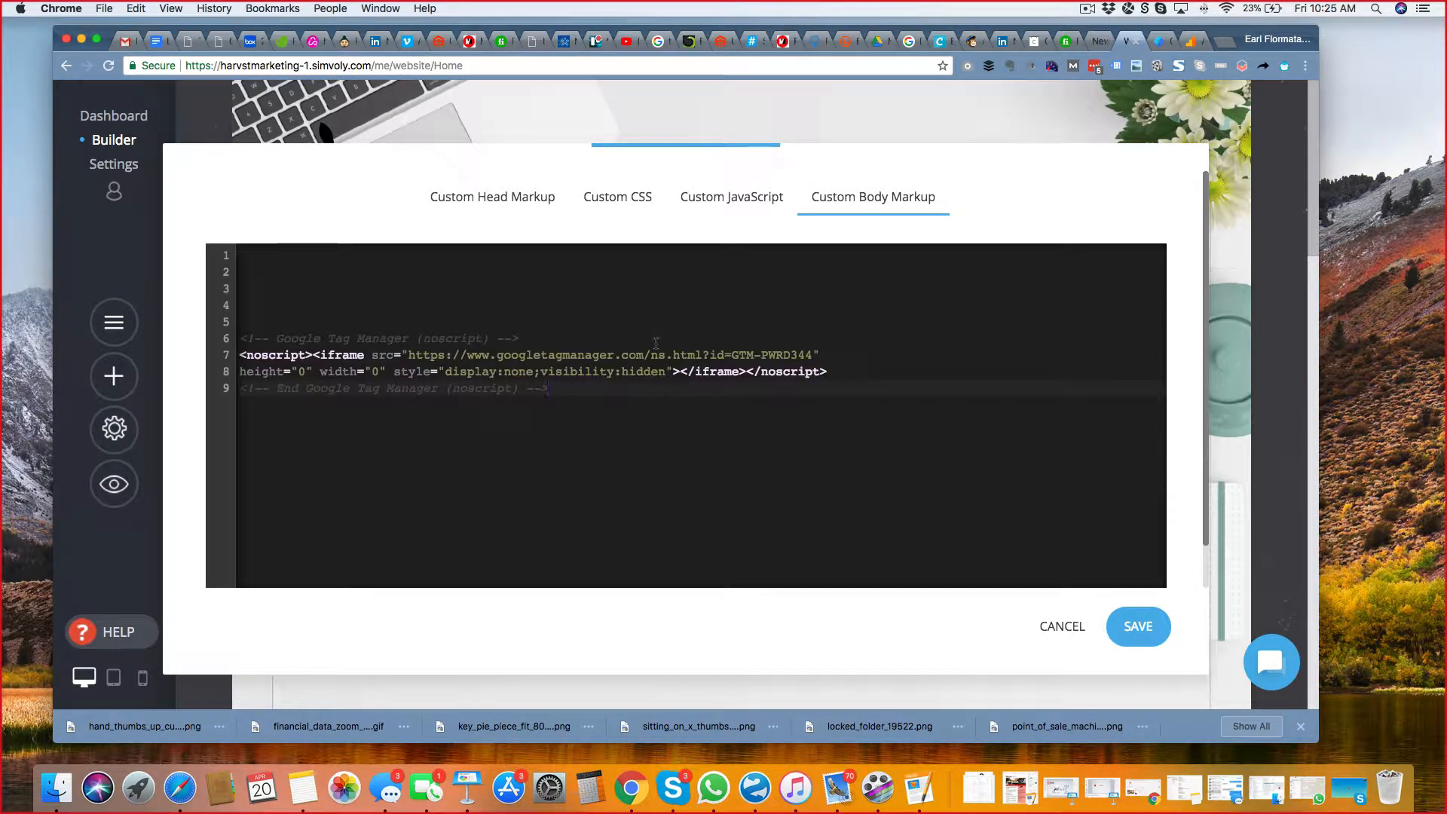
{"action": "left_click", "coordinate": [1130, 637]}
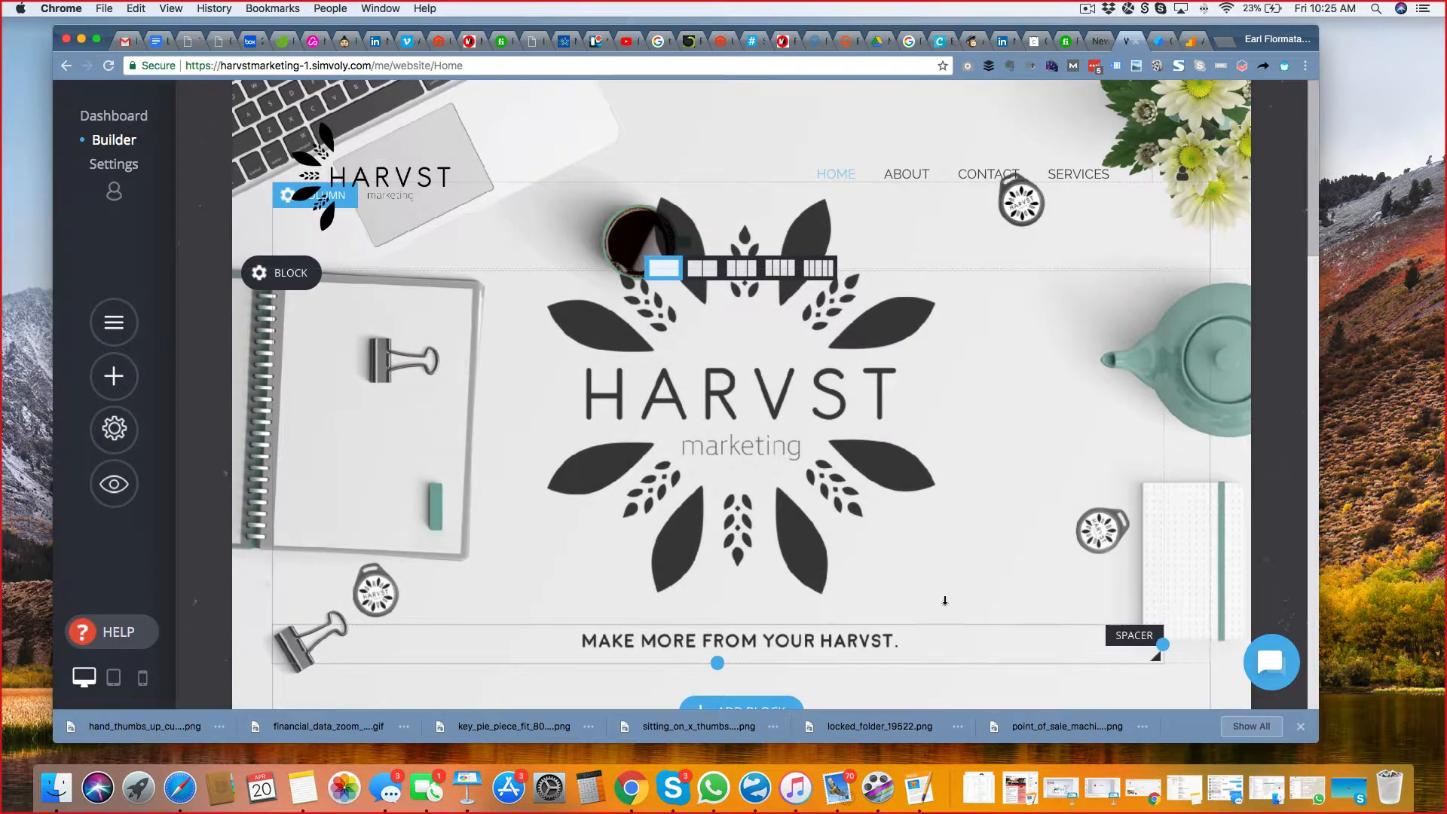
Reopen the website's custom code, check the saved head and body markup, and save it again.
{"action": "left_click", "coordinate": [113, 427]}
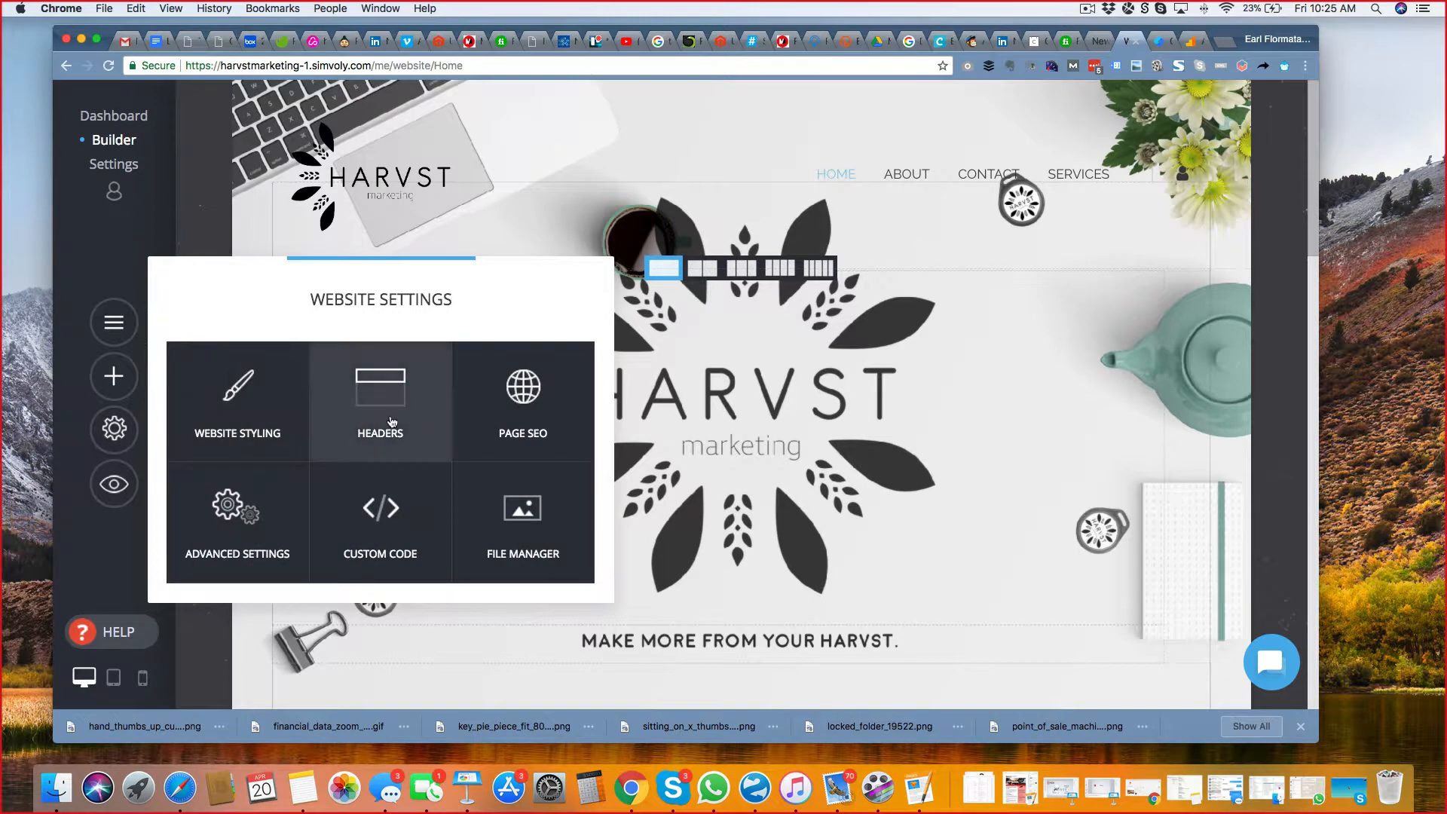
{"action": "left_click", "coordinate": [390, 488]}
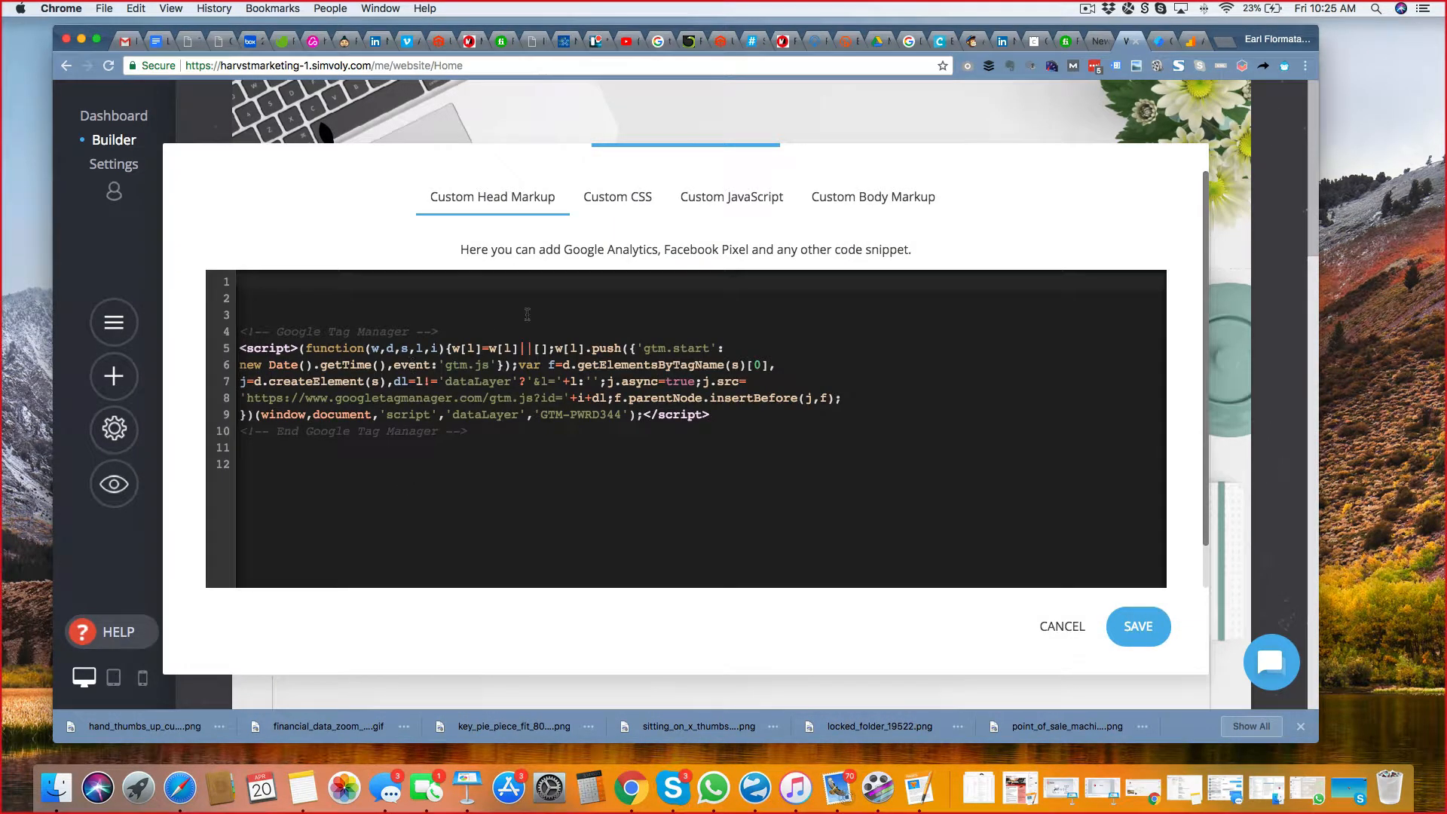
{"action": "left_click", "coordinate": [915, 194]}
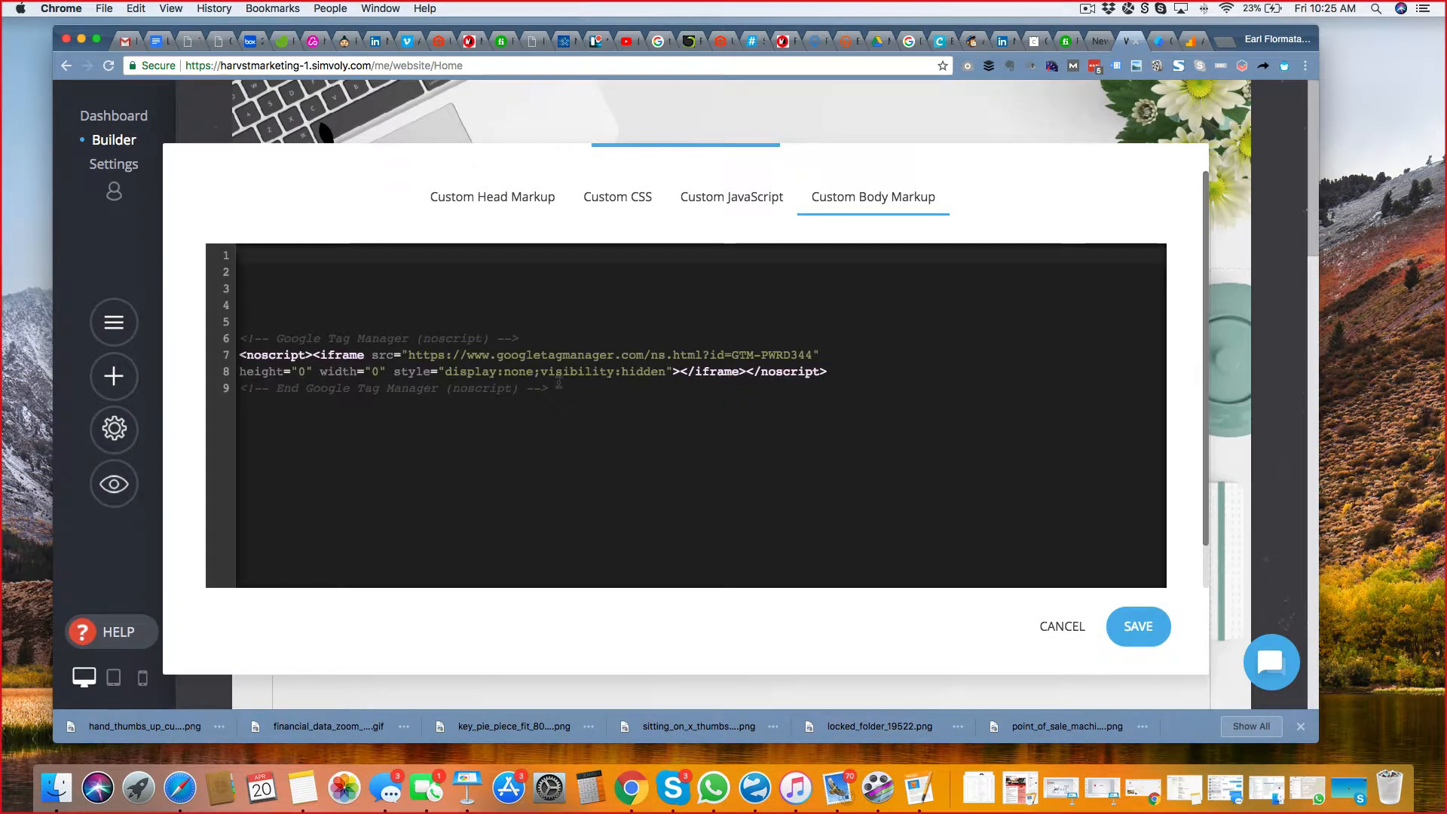
{"action": "left_click", "coordinate": [1136, 629]}
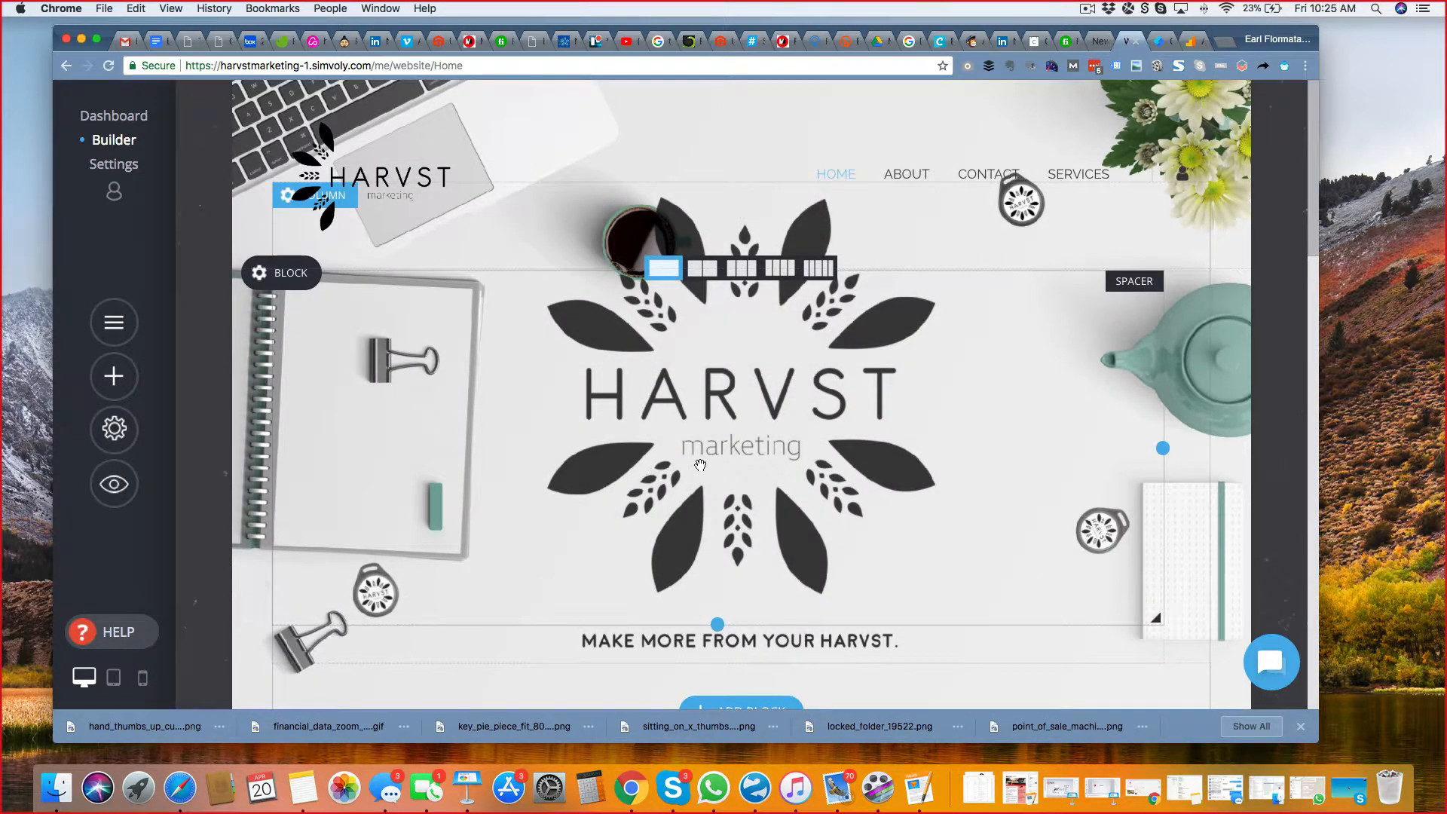
Review the property settings in Google Analytics, return to Google Tag Manager, dismiss the install instructions, and look over the workspace overview.
{"action": "left_click", "coordinate": [1190, 41]}
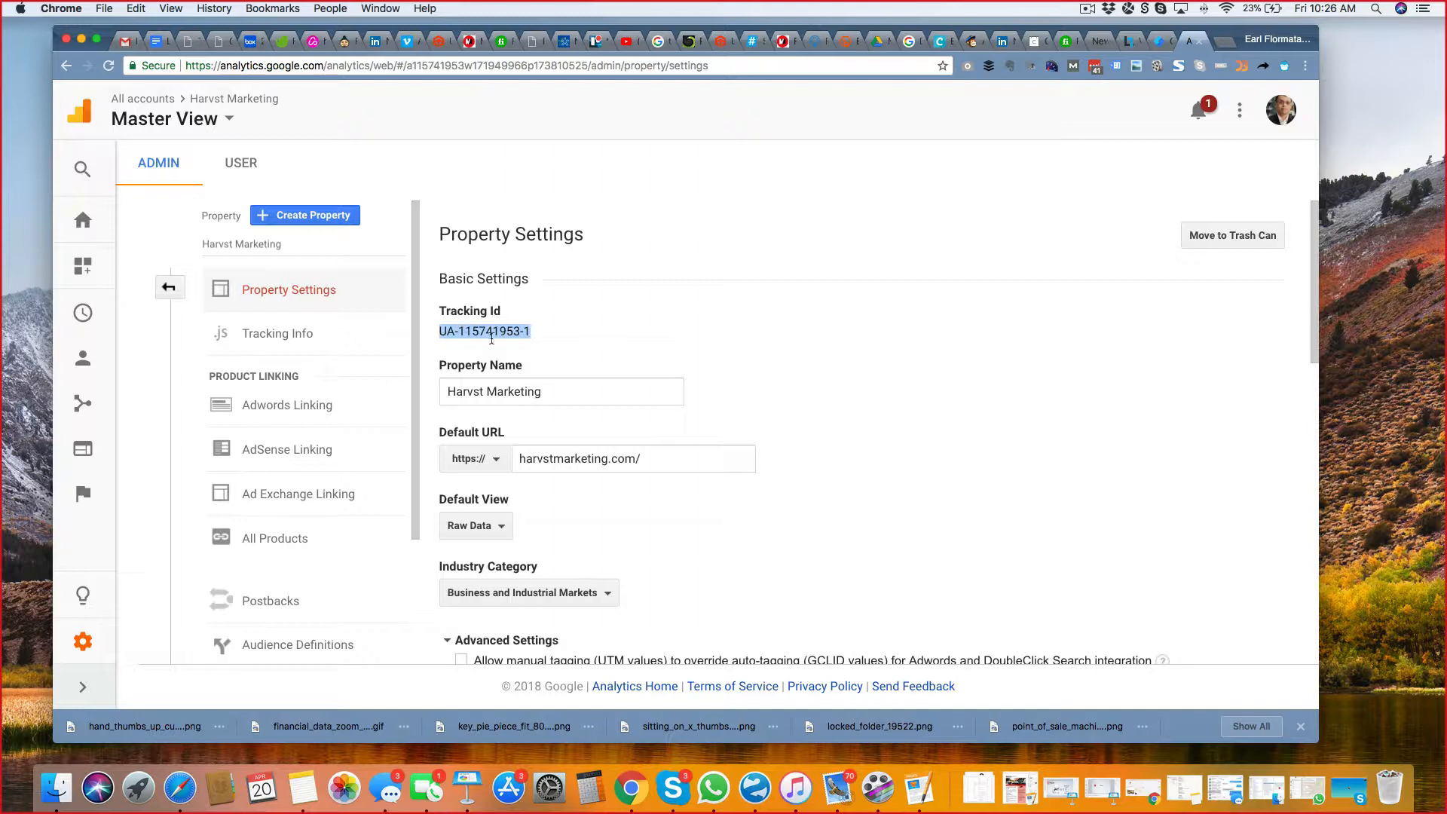
{"action": "left_click", "coordinate": [1158, 46]}
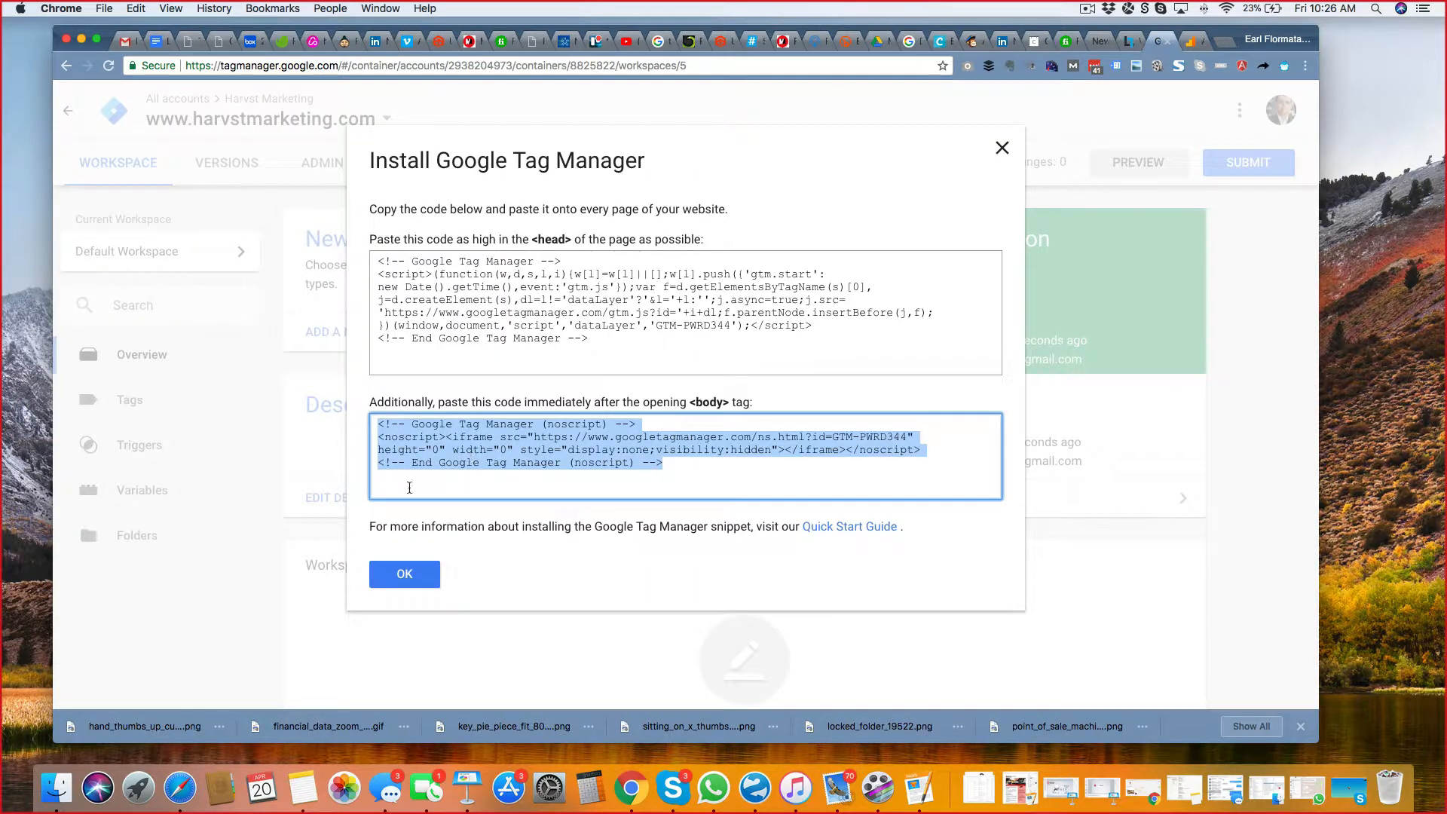
{"action": "left_click", "coordinate": [404, 573]}
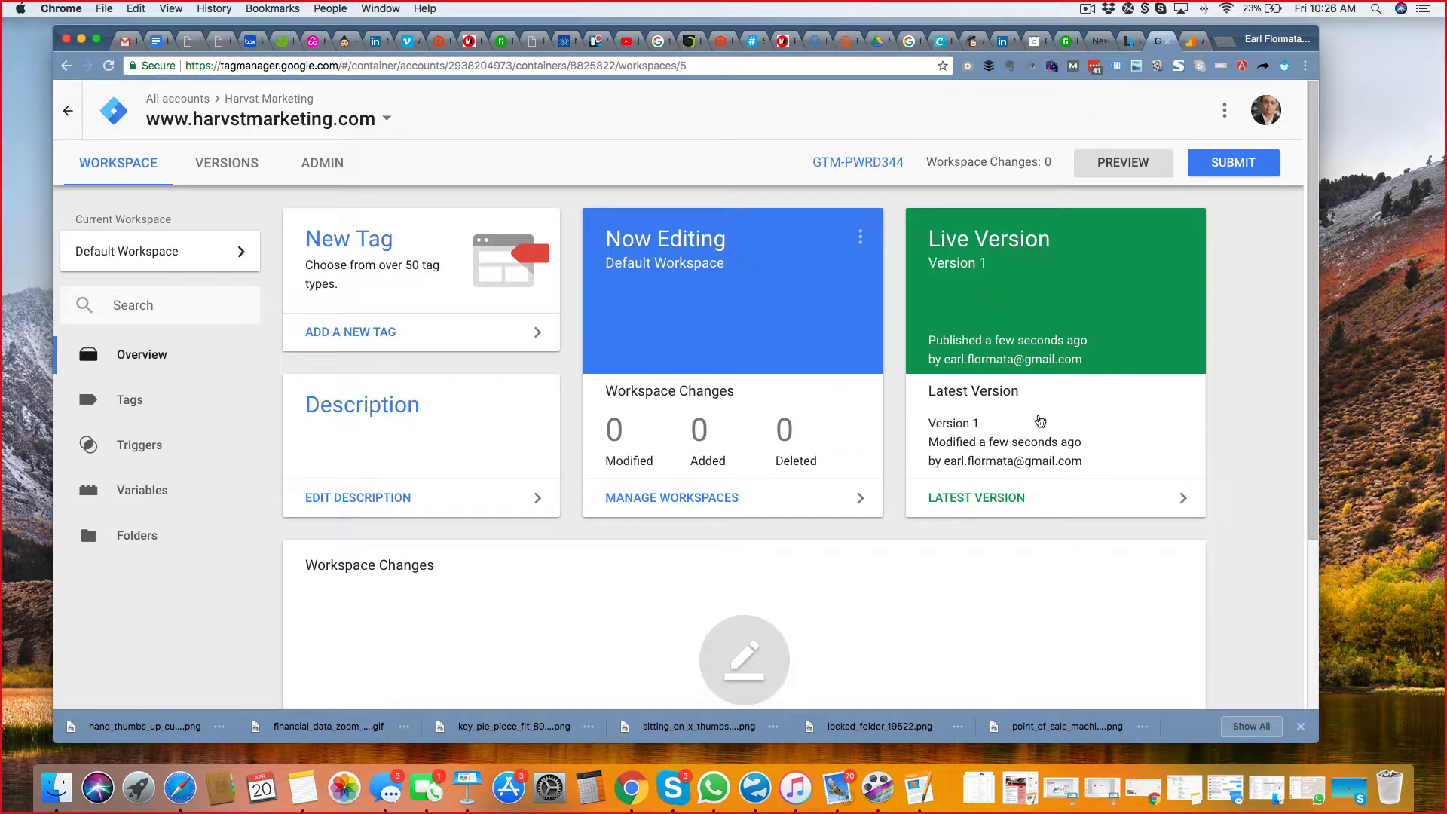
{"action": "scroll", "coordinate": [1046, 408], "scroll_direction": "down", "scroll_amount": 2}
{"action": "scroll", "coordinate": [1047, 408], "scroll_direction": "up", "scroll_amount": 2}
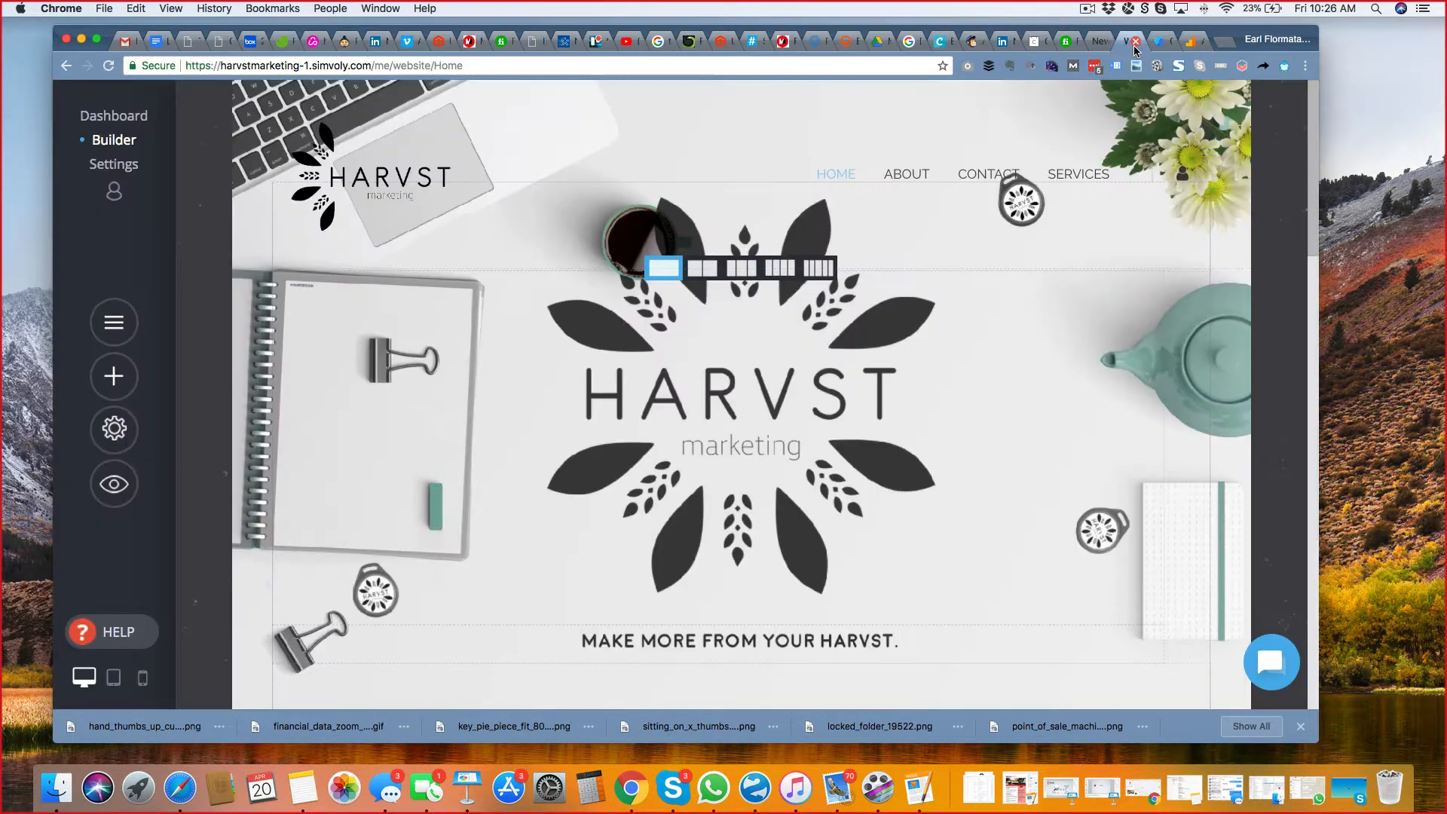
Return to the Simvoly builder, compare the Tag Manager snippets in Custom Head Markup and Custom Body Markup, and save the custom code.
{"action": "left_click", "coordinate": [1130, 41]}
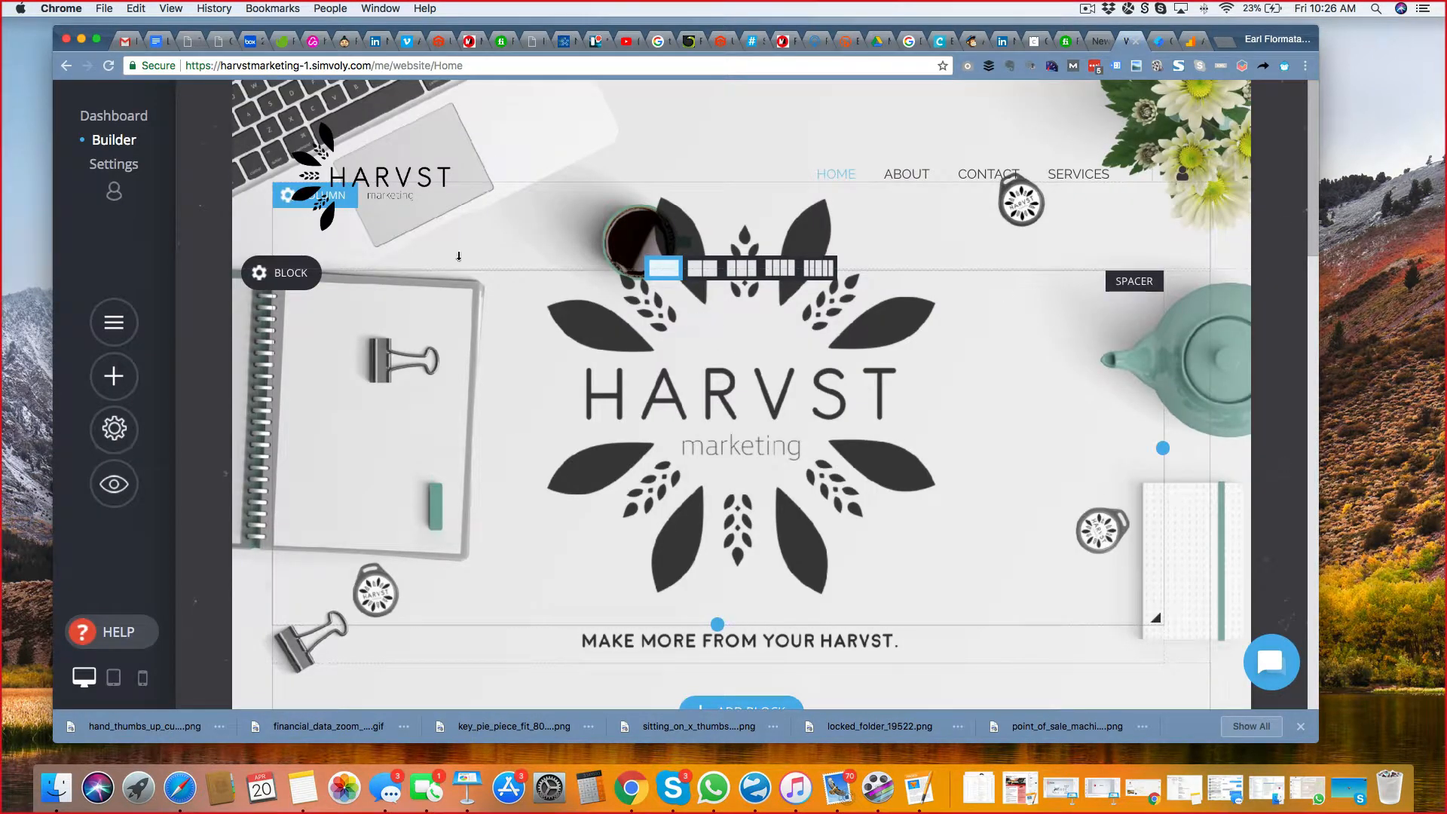
{"action": "left_click", "coordinate": [114, 428]}
{"action": "left_click", "coordinate": [348, 535]}
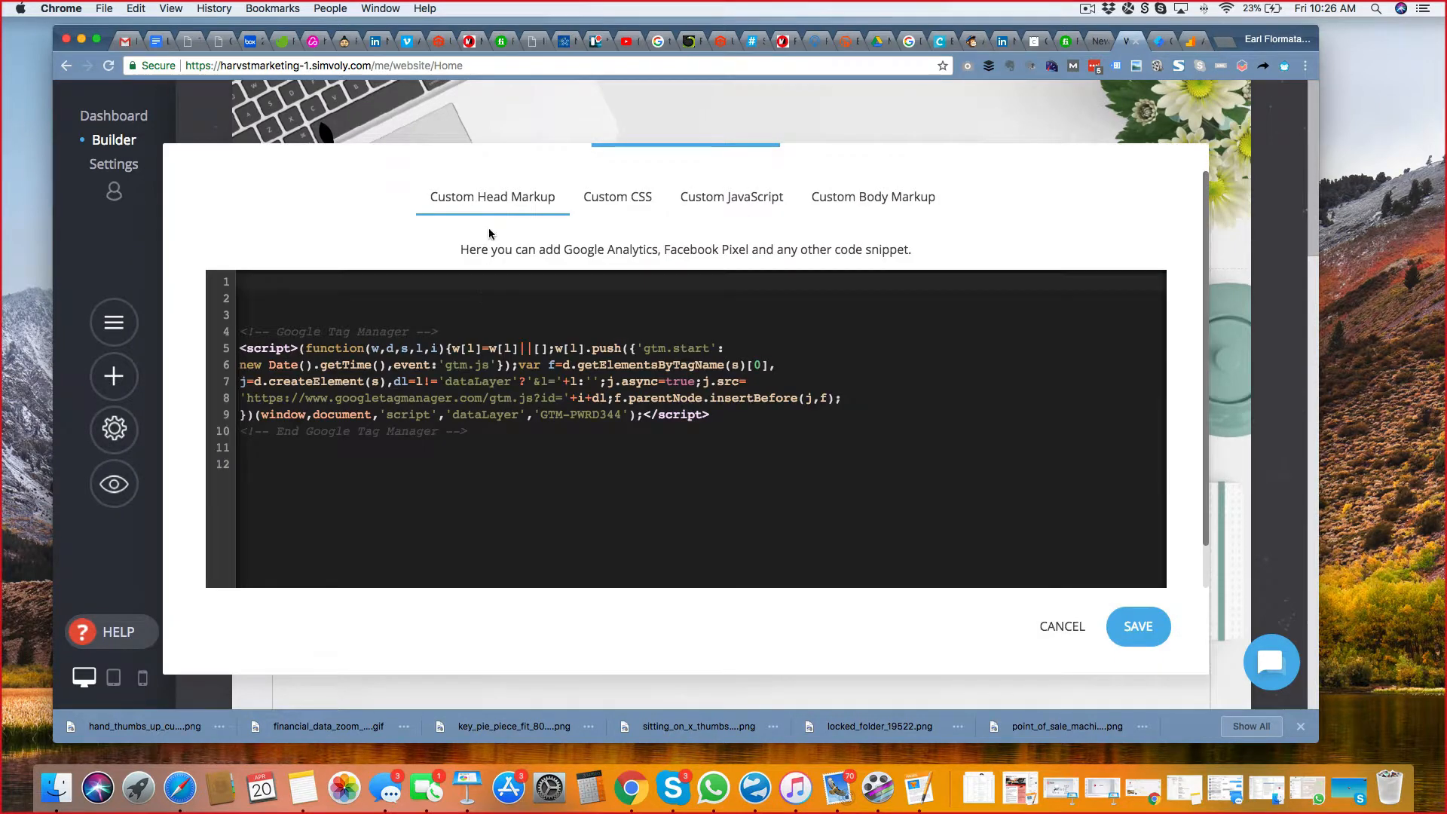
{"action": "left_click", "coordinate": [920, 202]}
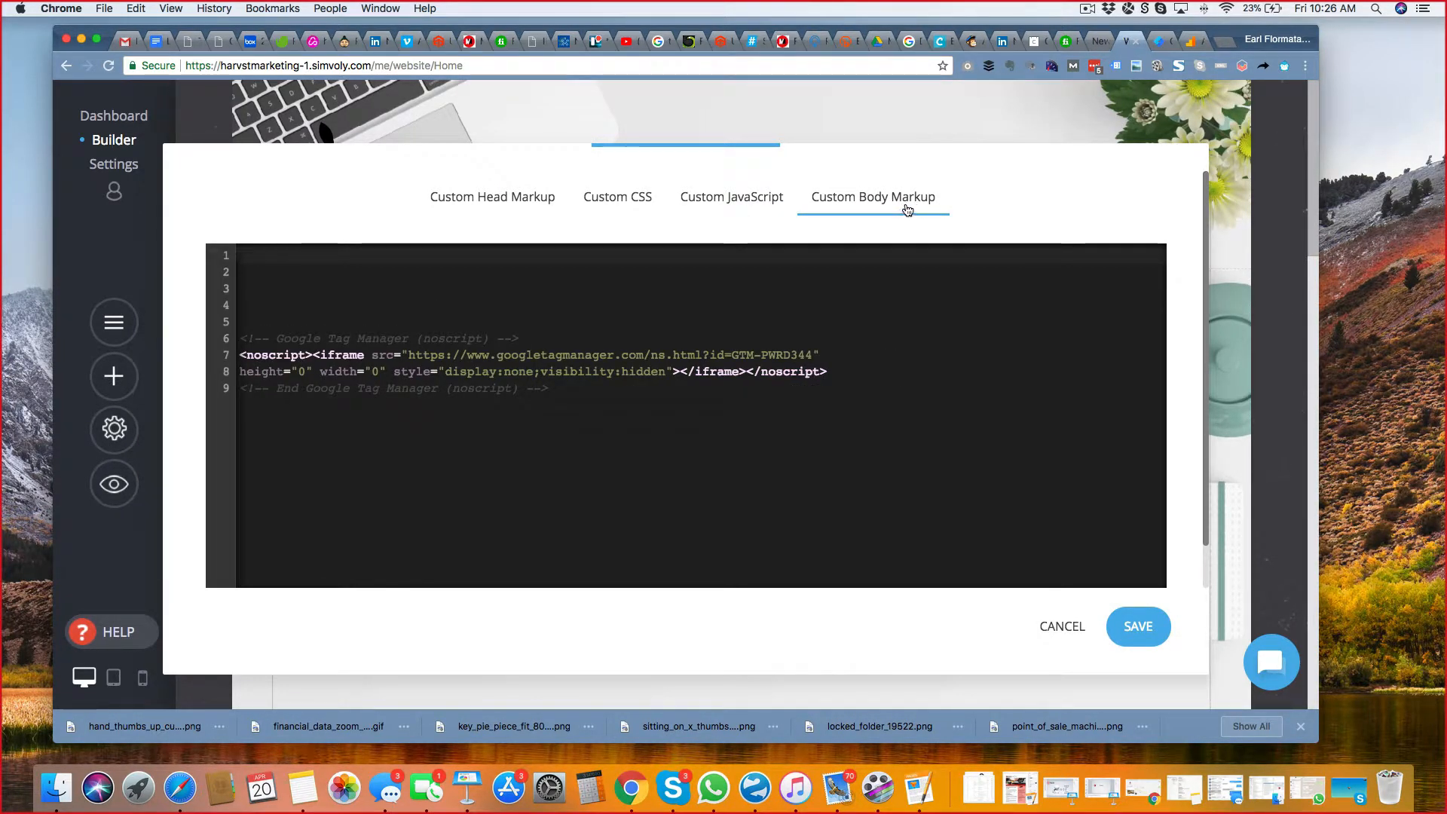
{"action": "left_click", "coordinate": [530, 202]}
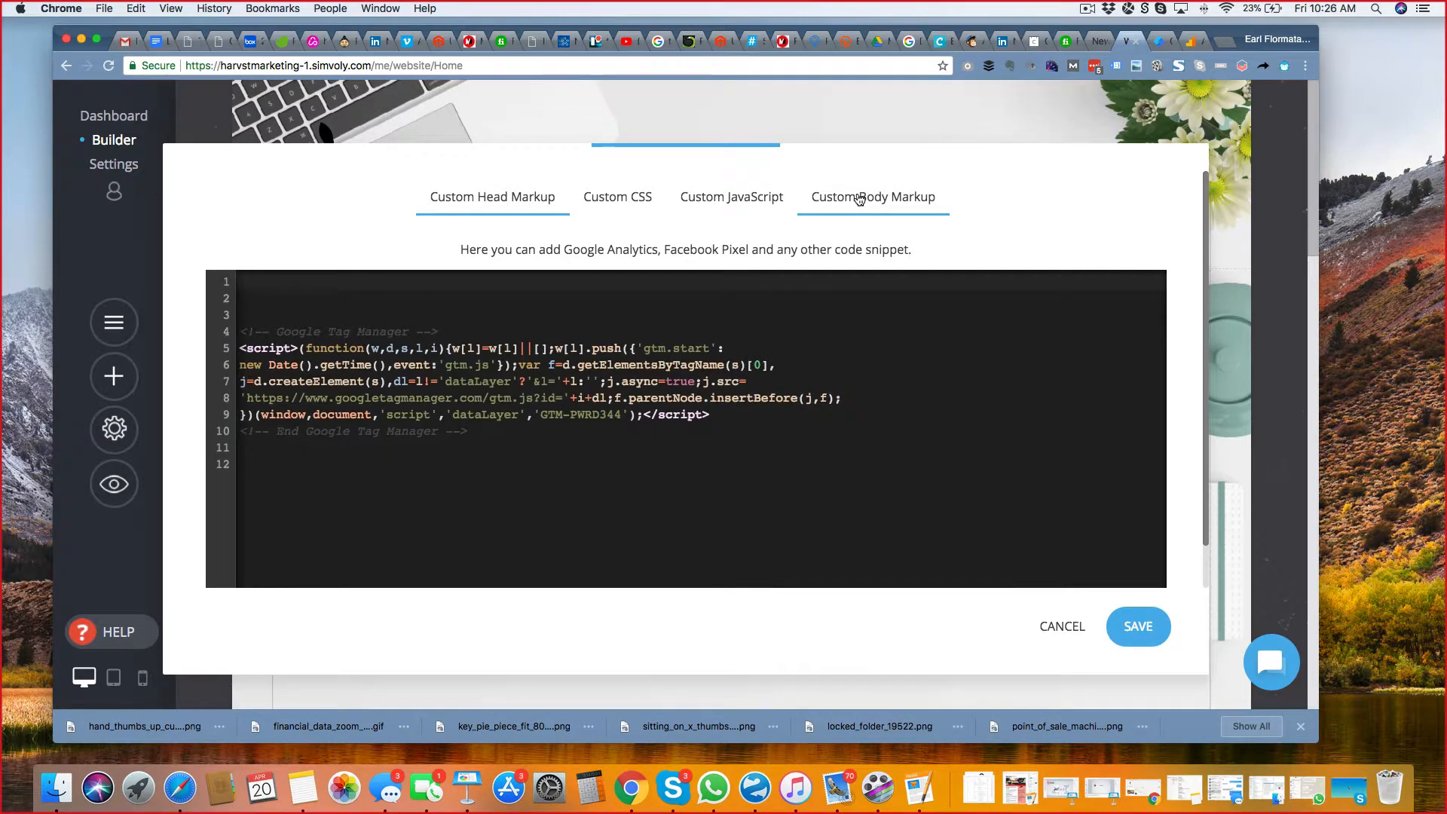
{"action": "left_click", "coordinate": [861, 197]}
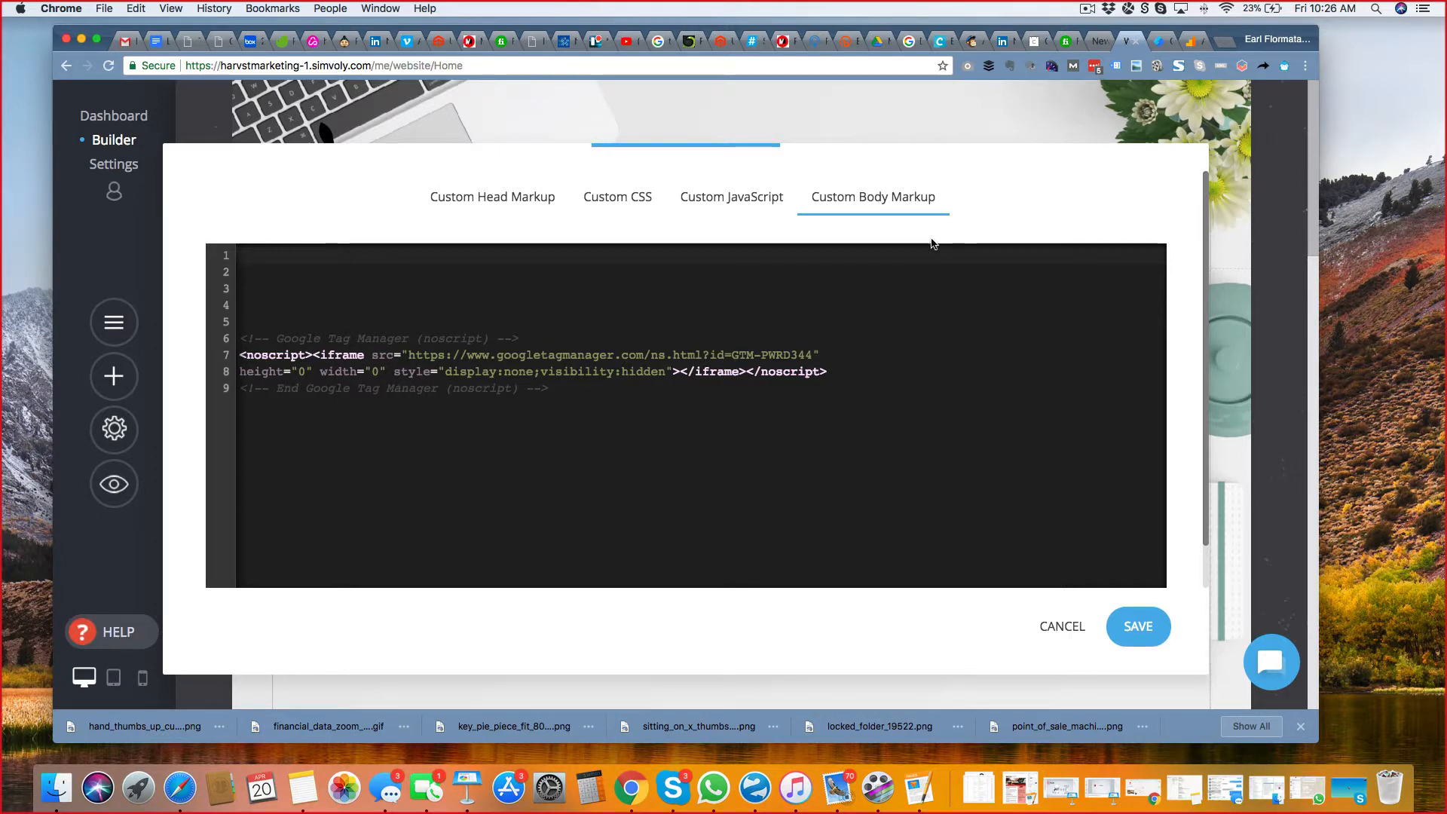
{"action": "left_click", "coordinate": [1138, 627]}
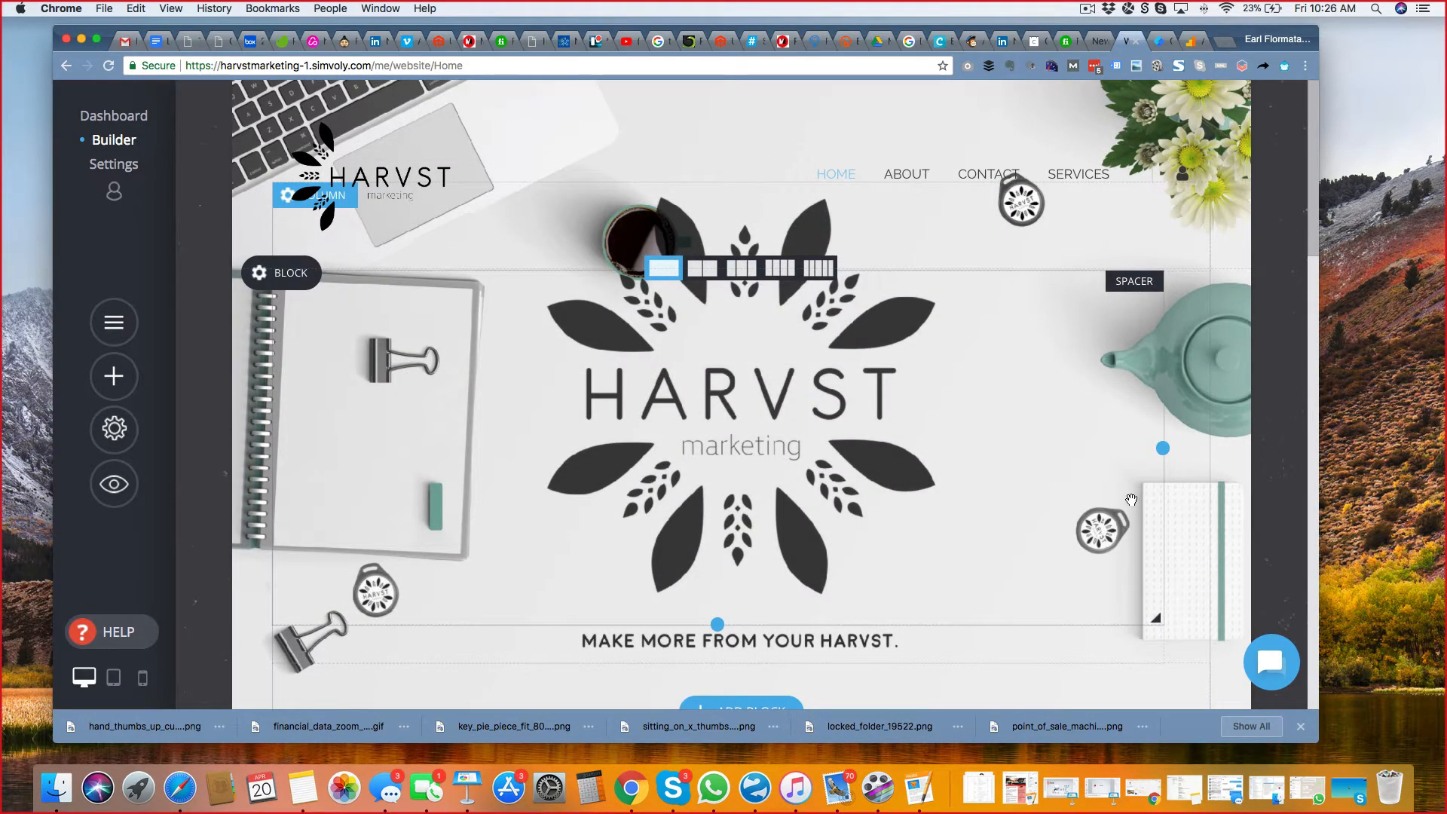